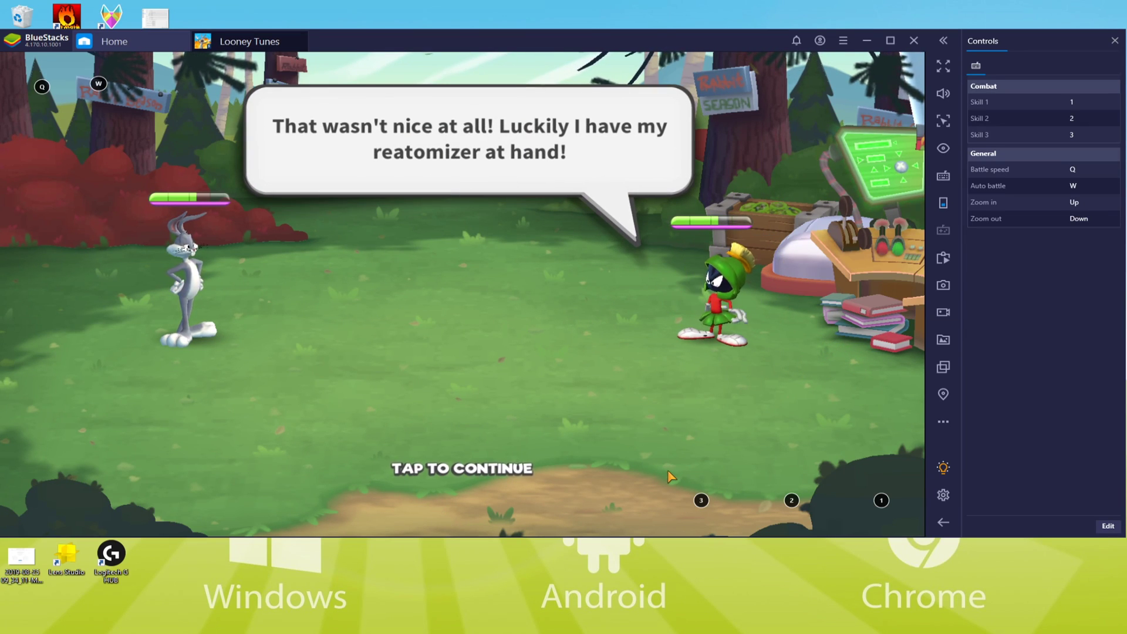
# - Tap through Marvin's dialogue and the gift delivery message to reach the forest scene
pyautogui.click(511, 439)
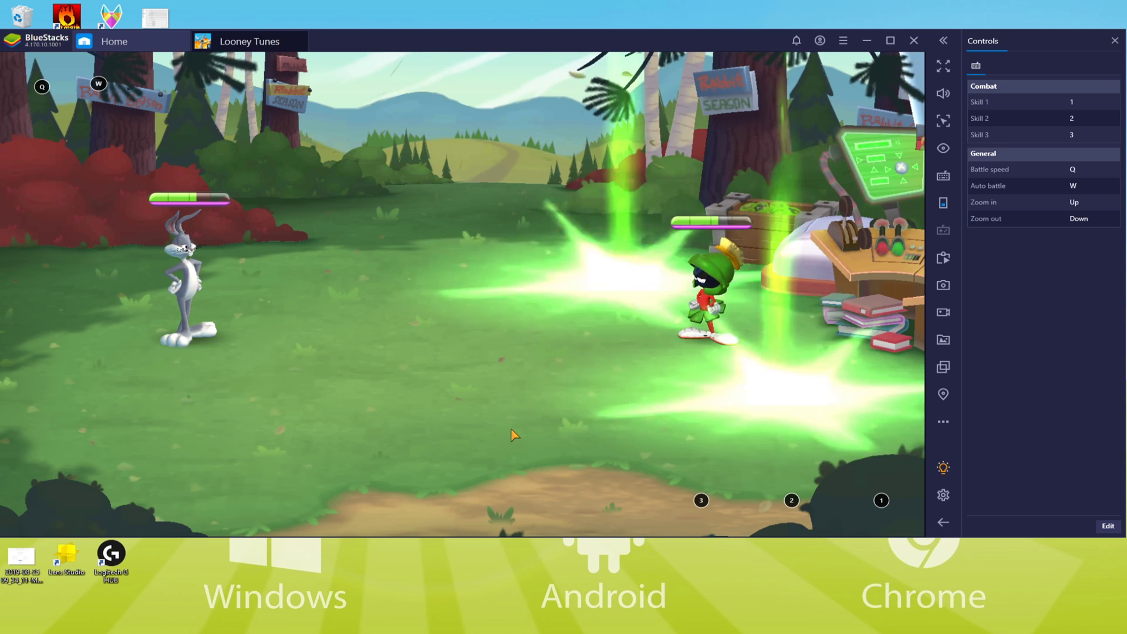
pyautogui.click(510, 432)
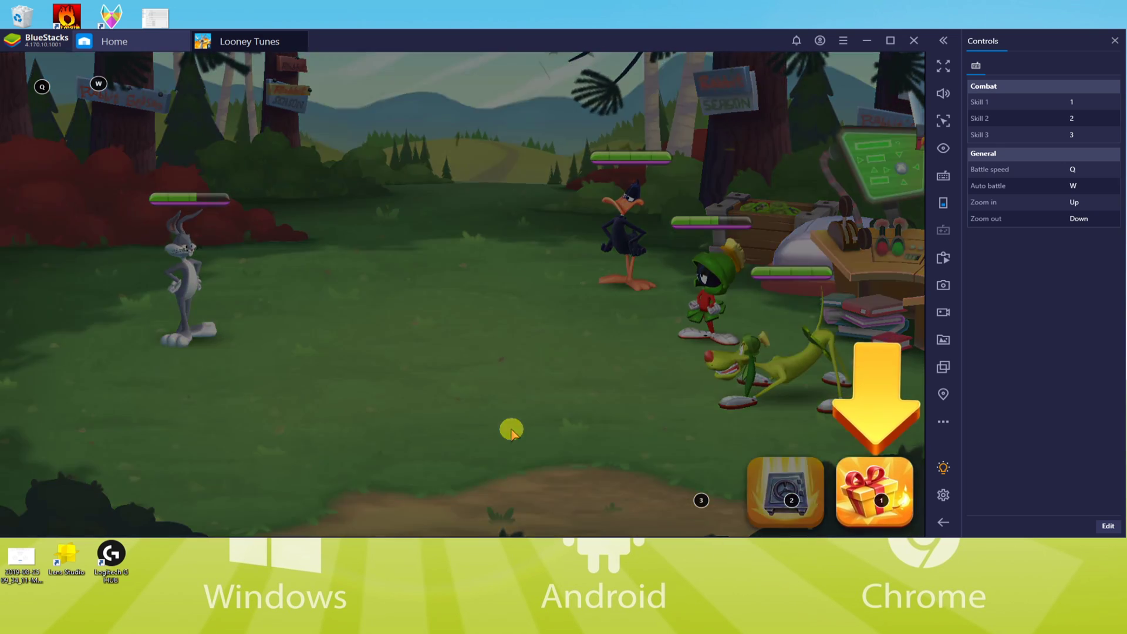
pyautogui.click(857, 476)
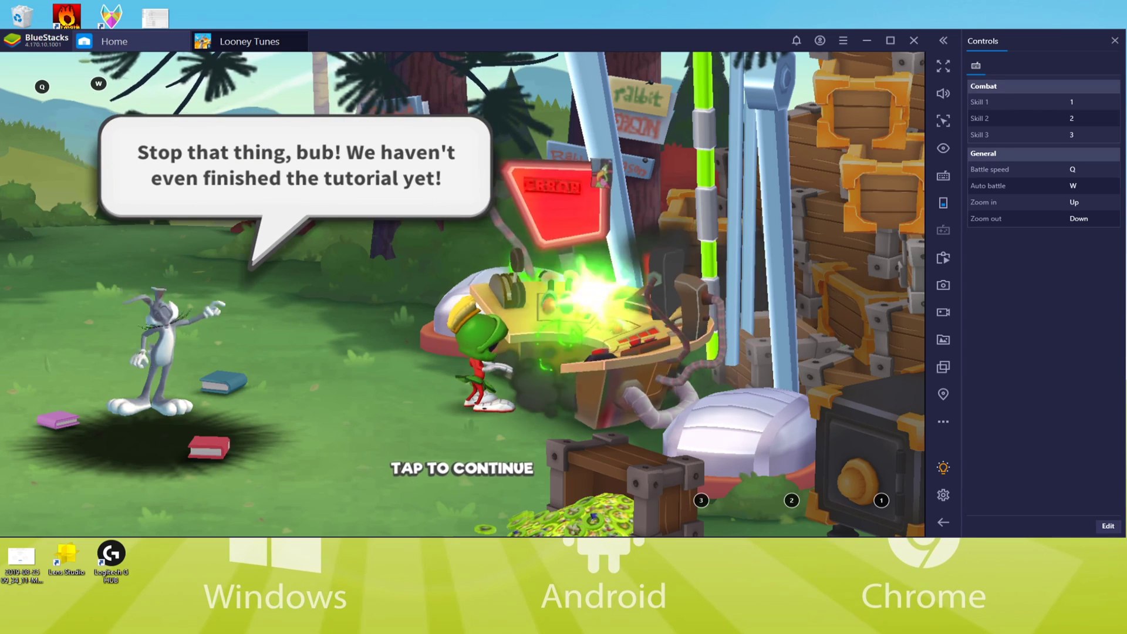
pyautogui.click(526, 440)
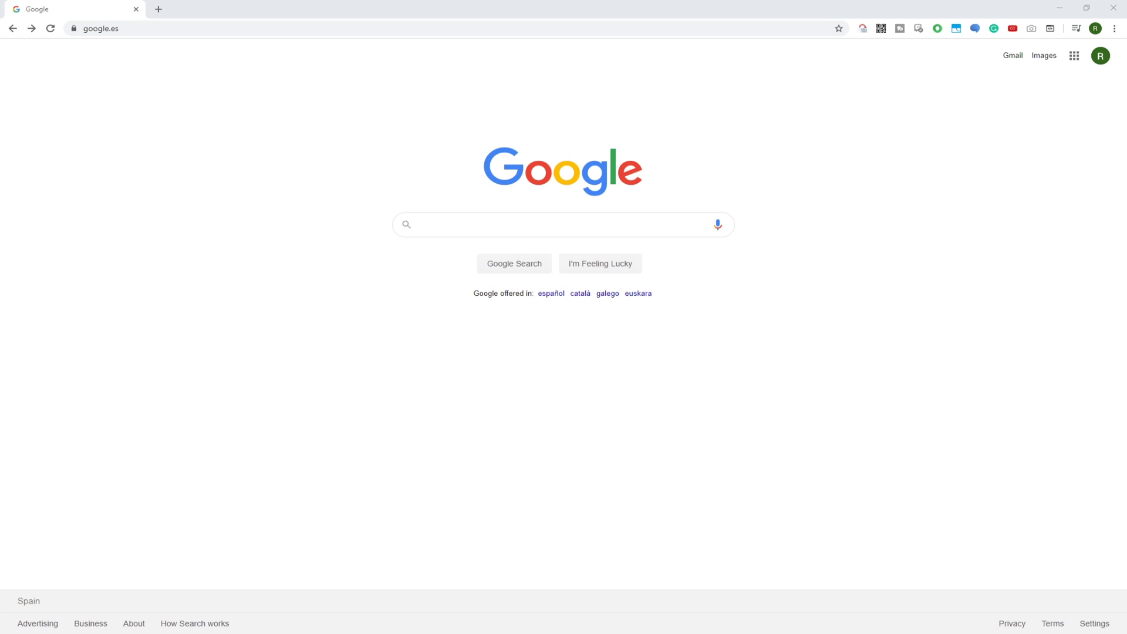
# - Paste the copied bstk.me download link into Chrome's address bar and load it
pyautogui.click(169, 28)
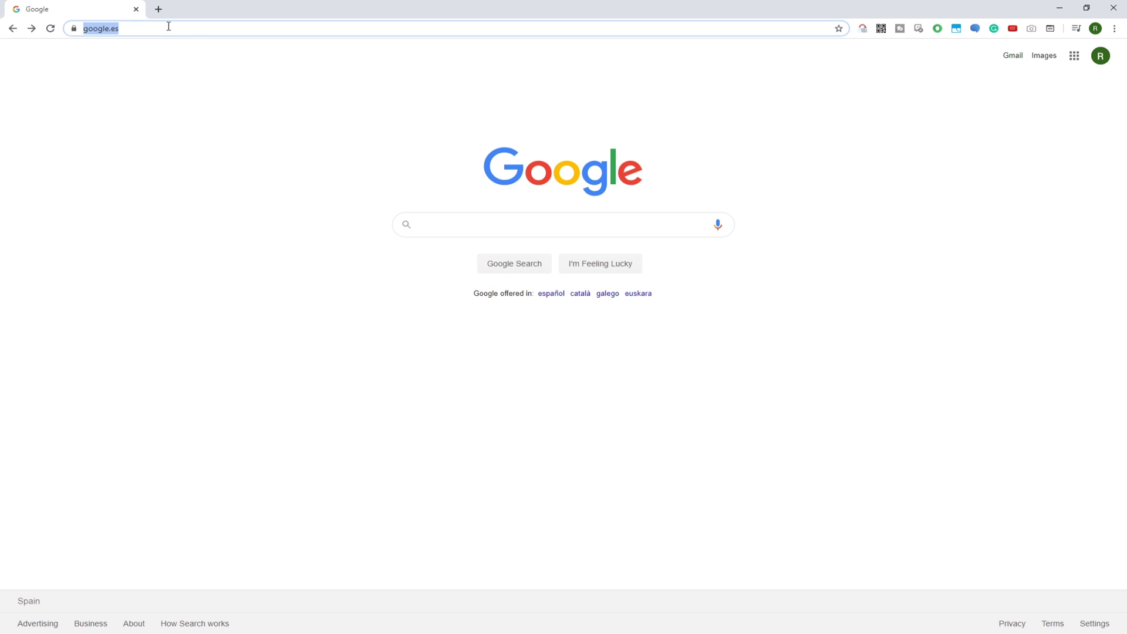
pyautogui.write('https://bstk.me/tsbfjEc00')
pyautogui.press('Return')
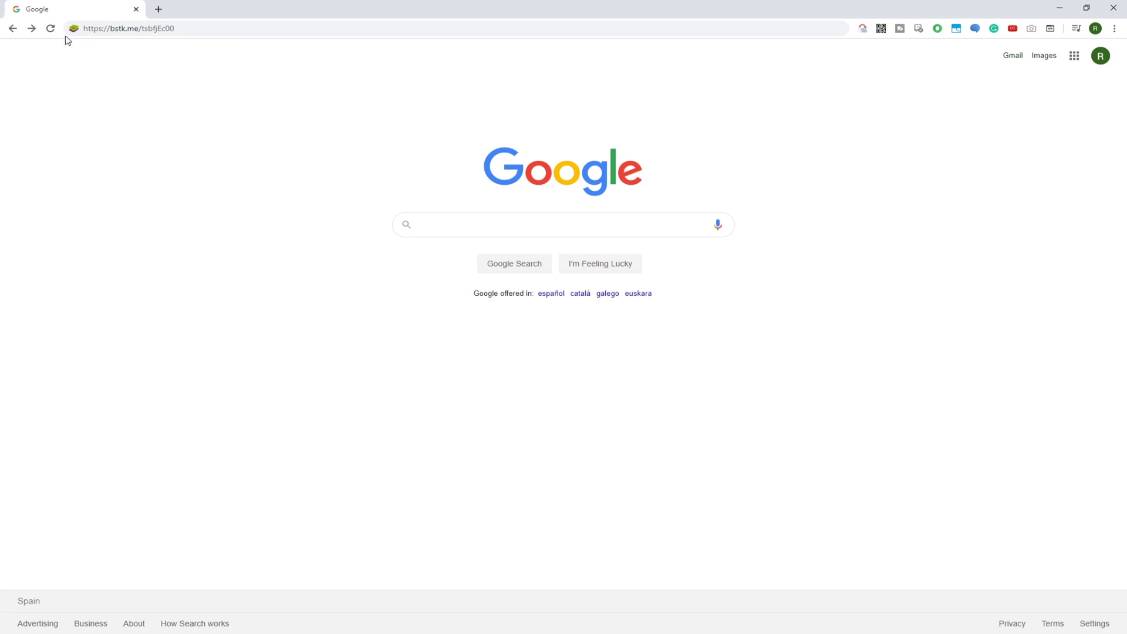
pyautogui.click(161, 29)
pyautogui.press('Return')
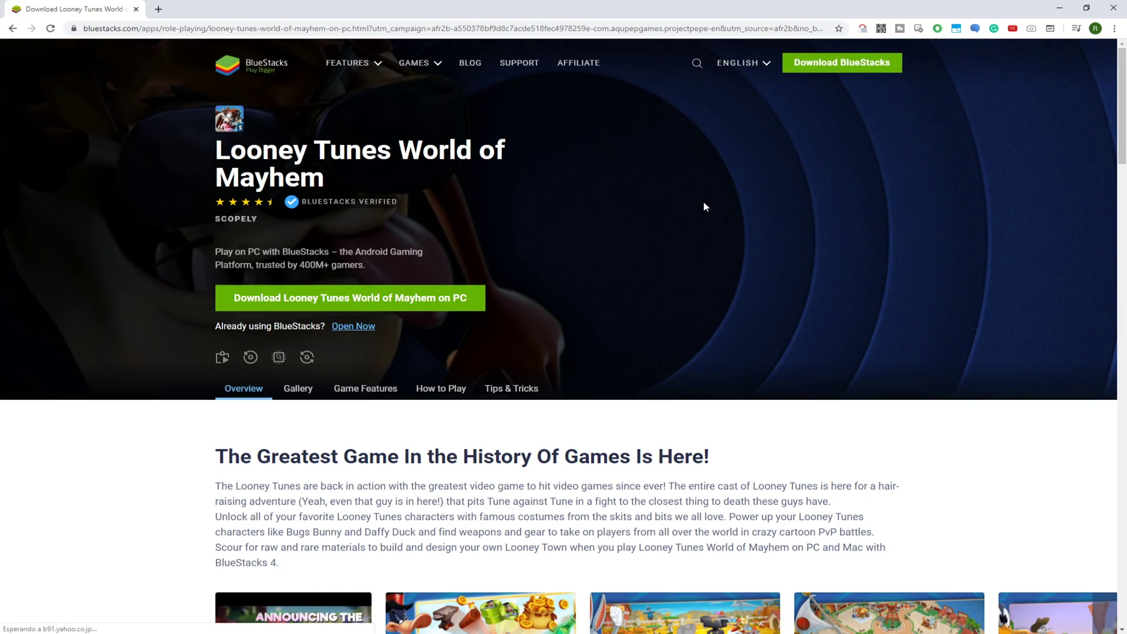
# - Scroll the Looney Tunes World of Mayhem page and show the Macros game feature description
pyautogui.scroll(-8, 642, 197)
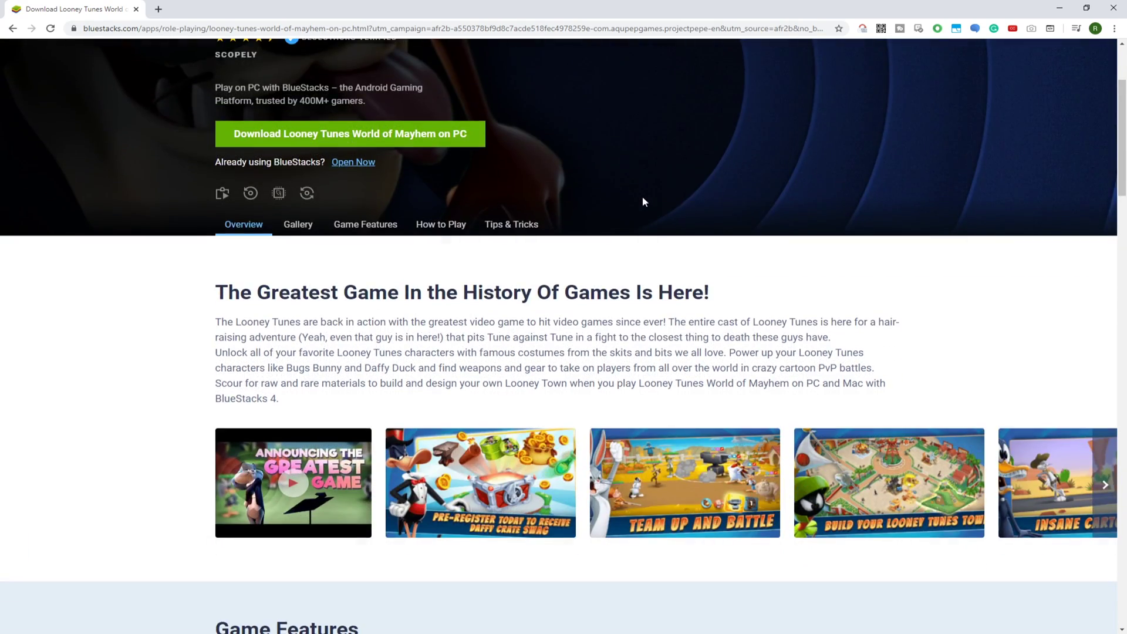
pyautogui.scroll(-10, 639, 201)
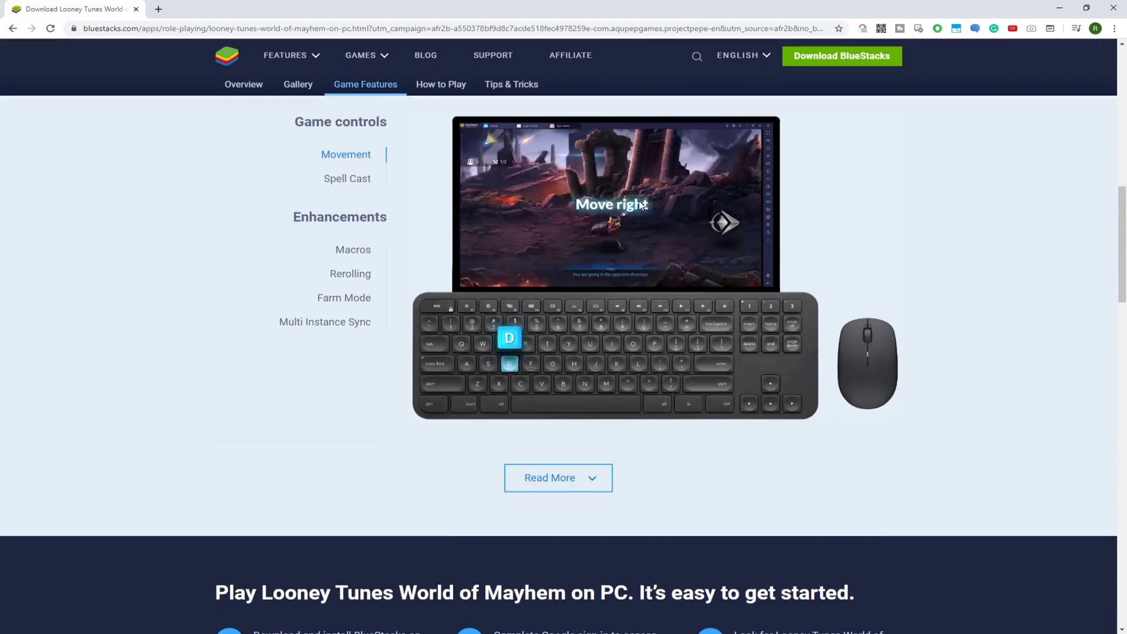
pyautogui.scroll(-15, 632, 211)
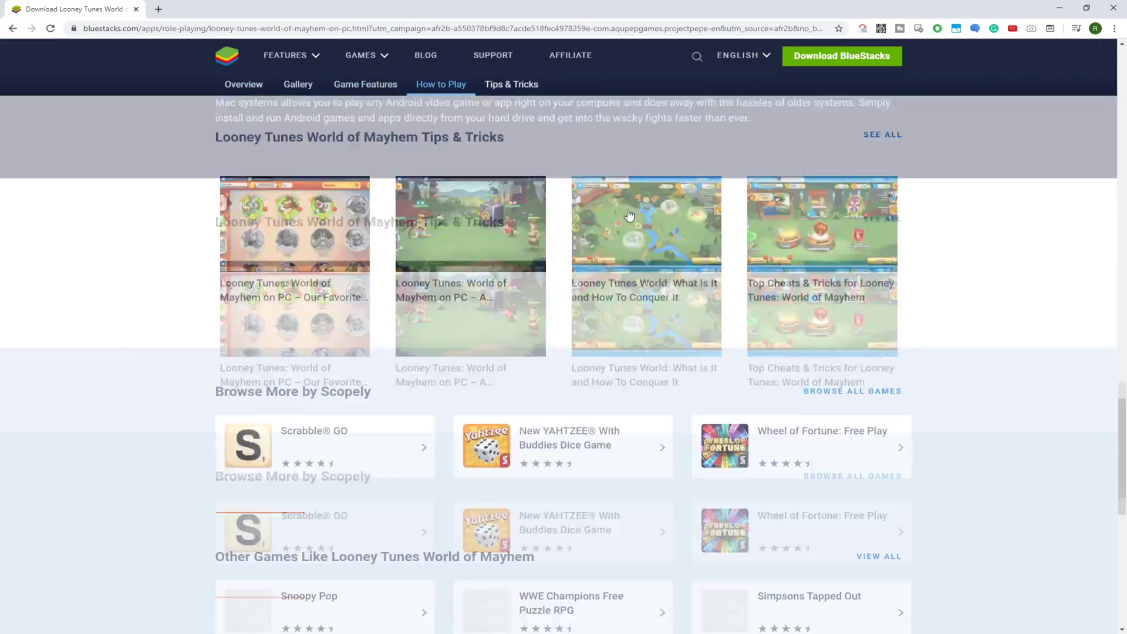
pyautogui.scroll(12, 607, 221)
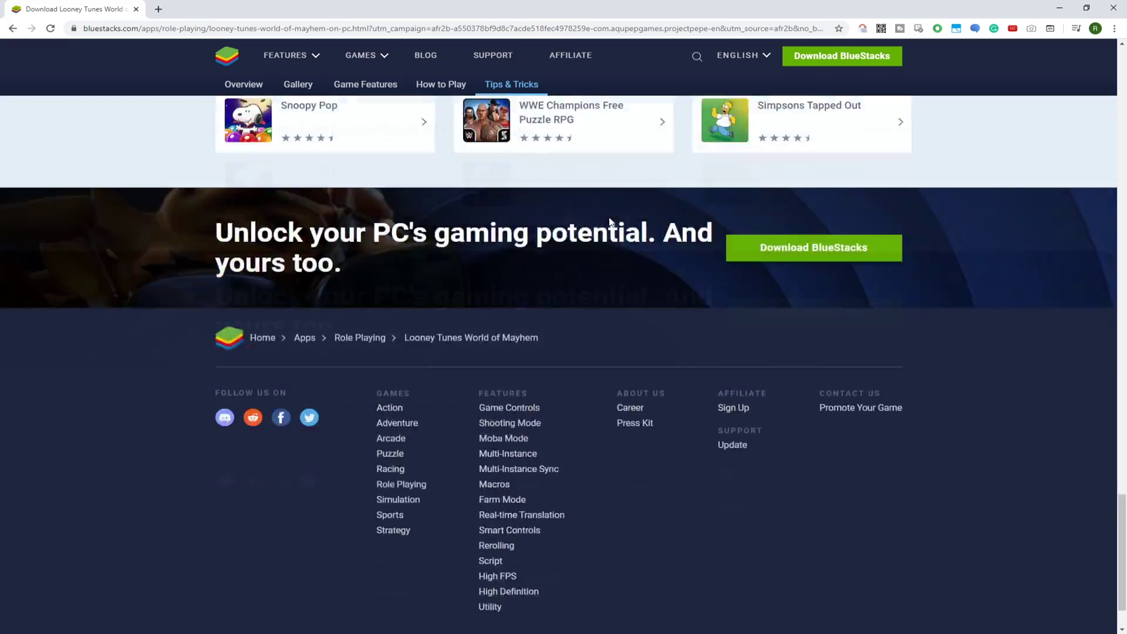
pyautogui.scroll(12, 439, 284)
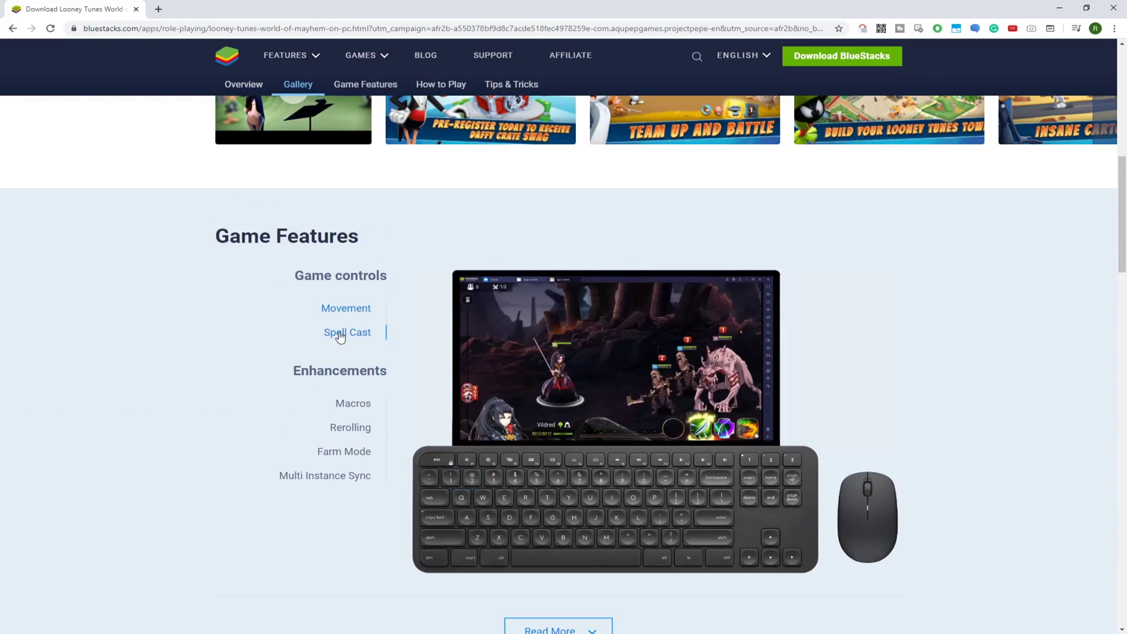
pyautogui.click(352, 403)
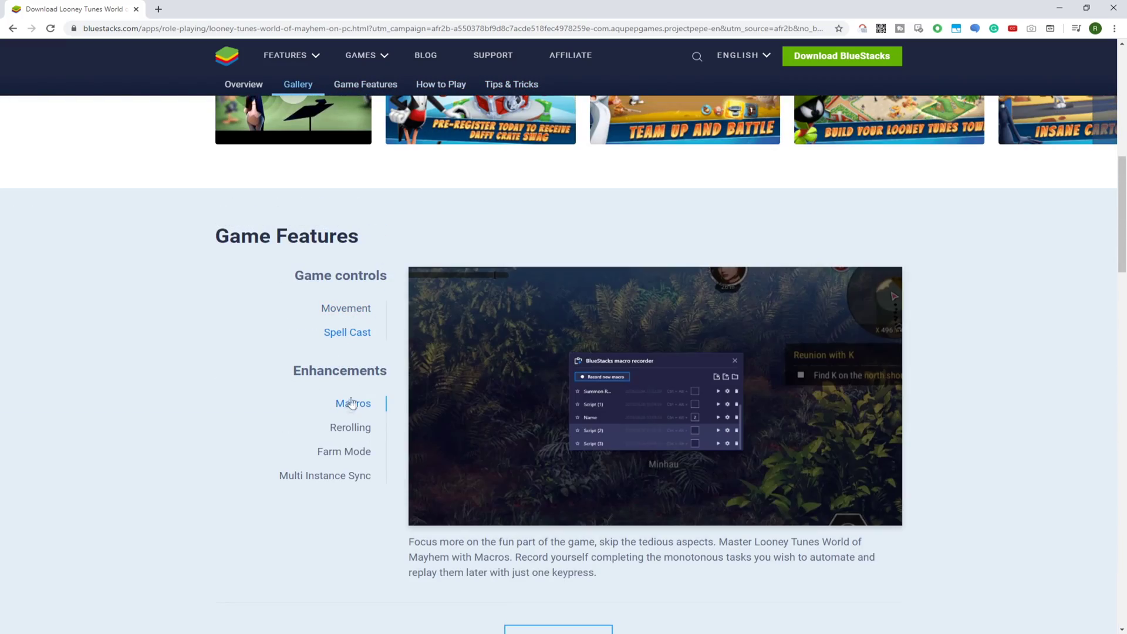
pyautogui.scroll(10, 410, 288)
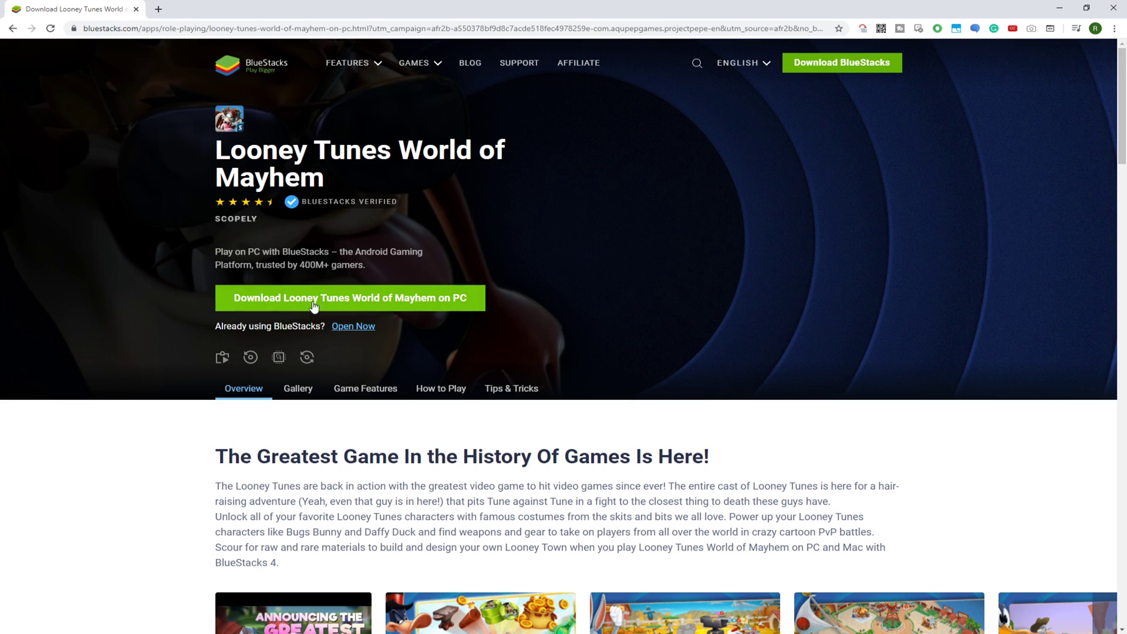
# - Download the Looney Tunes World of Mayhem BlueStacks installer .exe, run it, and minimize Chrome
pyautogui.click(331, 299)
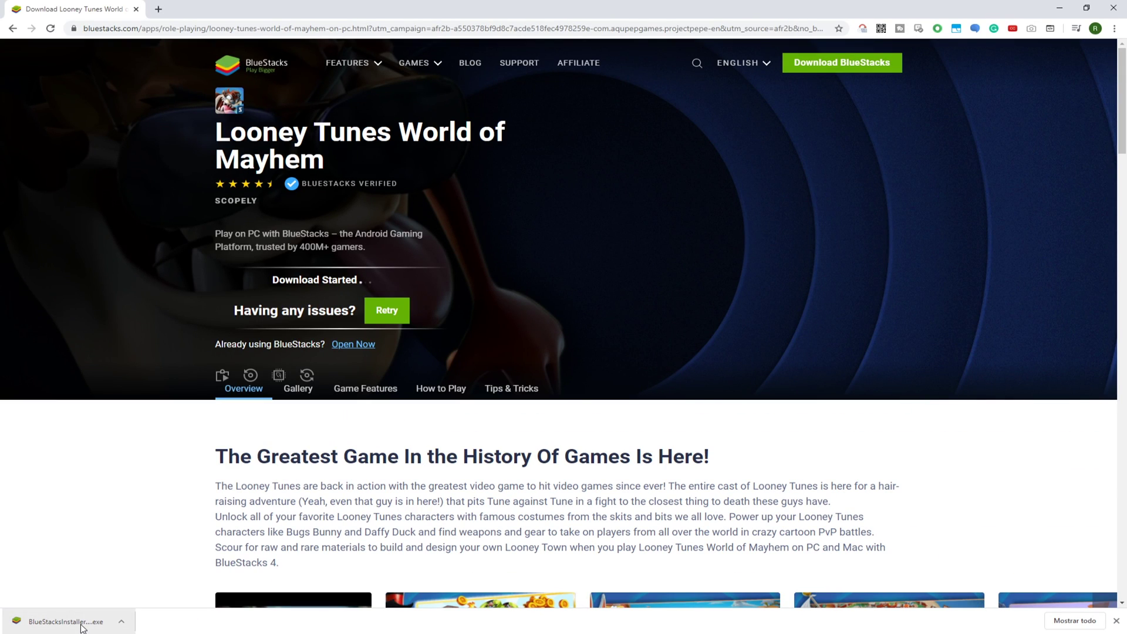
pyautogui.click(82, 626)
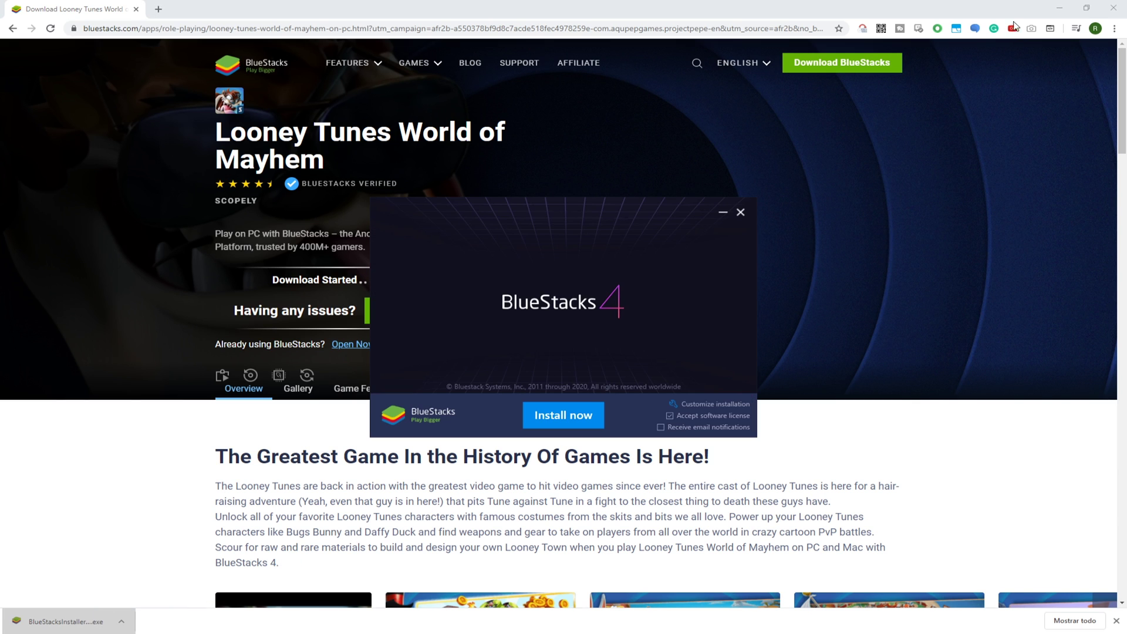
pyautogui.click(1055, 12)
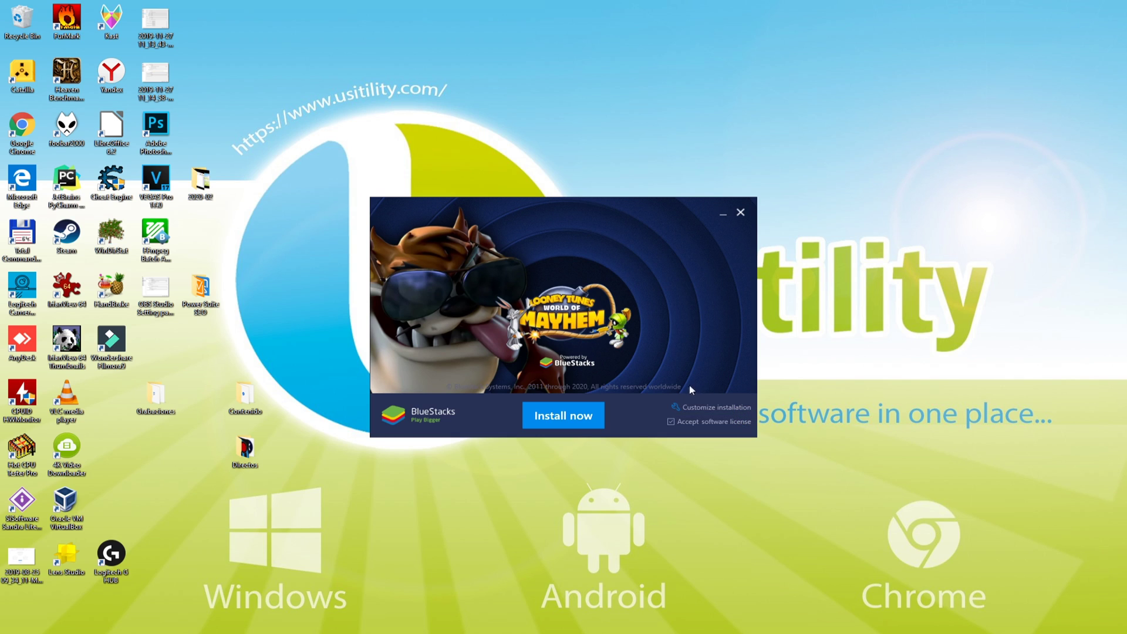
# - Check the customization options, keep the default data path, and install BlueStacks
pyautogui.click(698, 409)
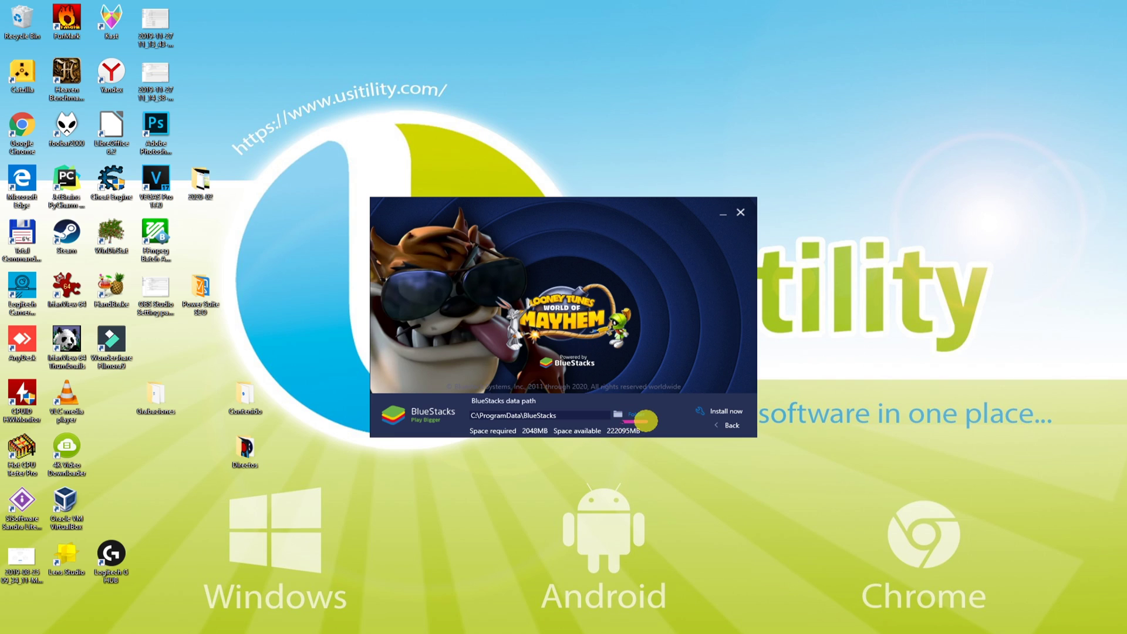
pyautogui.click(730, 428)
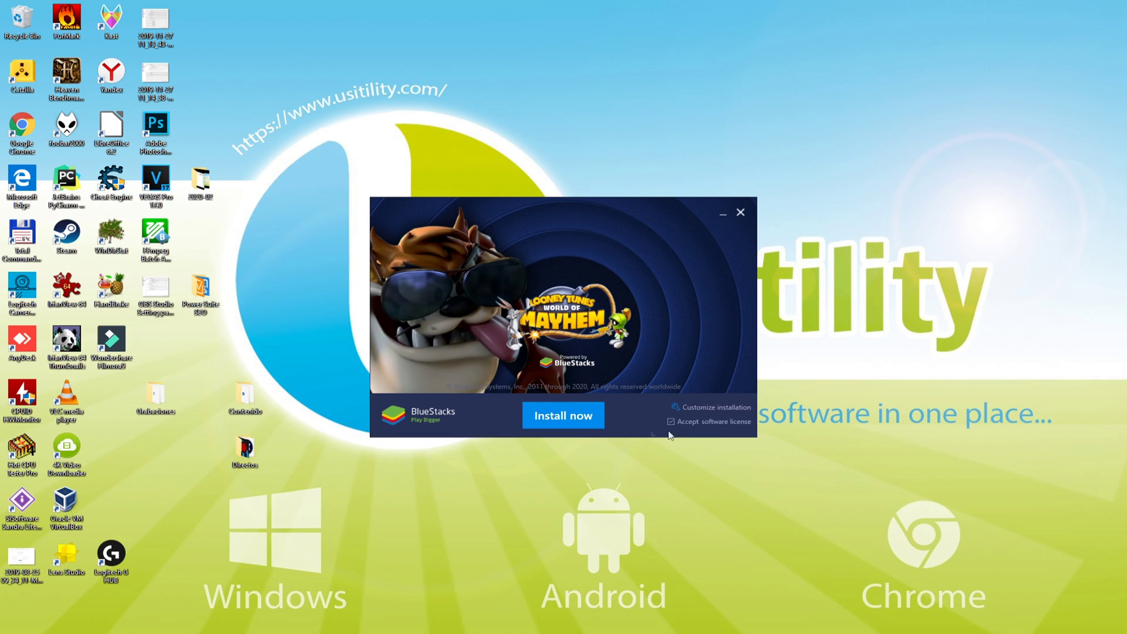
pyautogui.click(562, 418)
pyautogui.moveTo(473, 211); pyautogui.dragTo(407, 221)
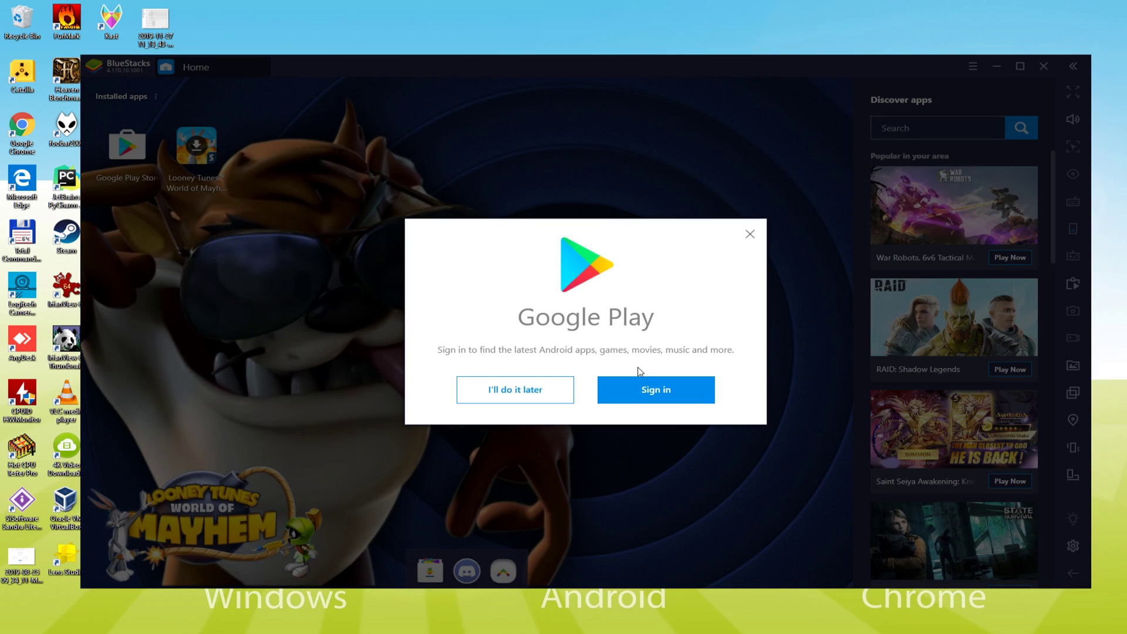
# - Sign in to Google Play from the BlueStacks prompt and the Play Store page
pyautogui.click(657, 385)
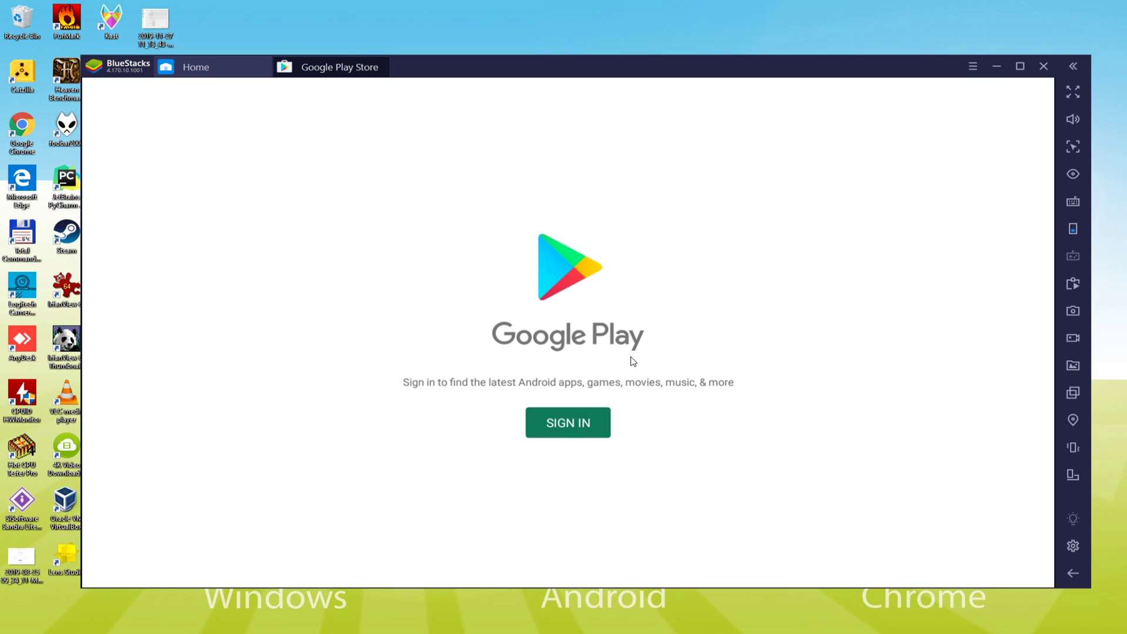
pyautogui.click(556, 438)
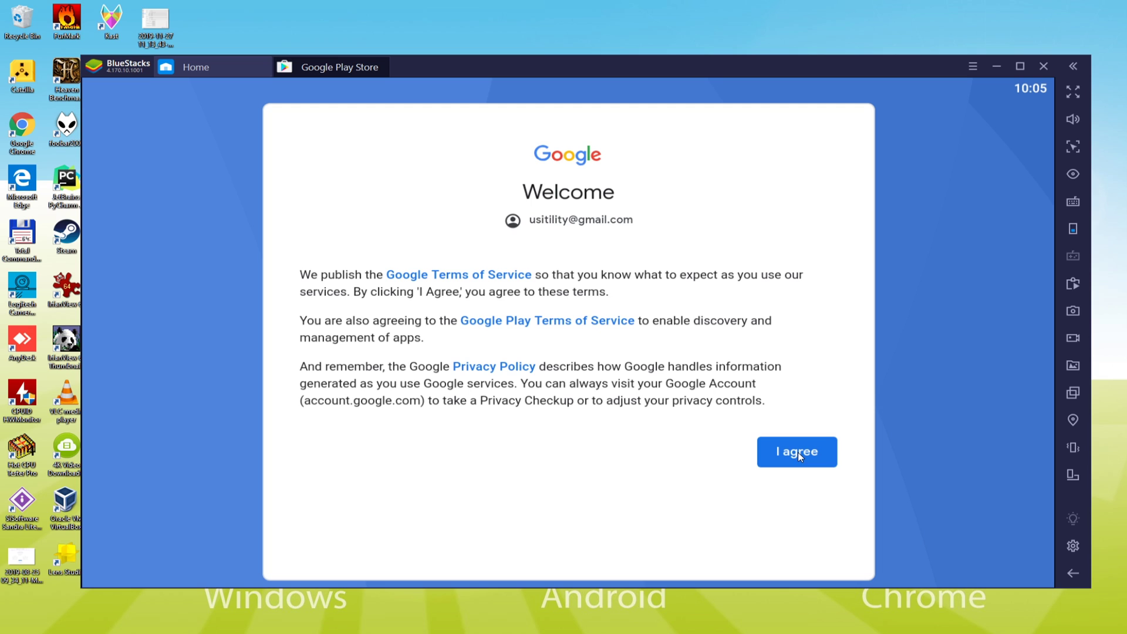
# - Accept Google's terms, switch off Back up to Google Drive, and accept the services settings
pyautogui.click(798, 452)
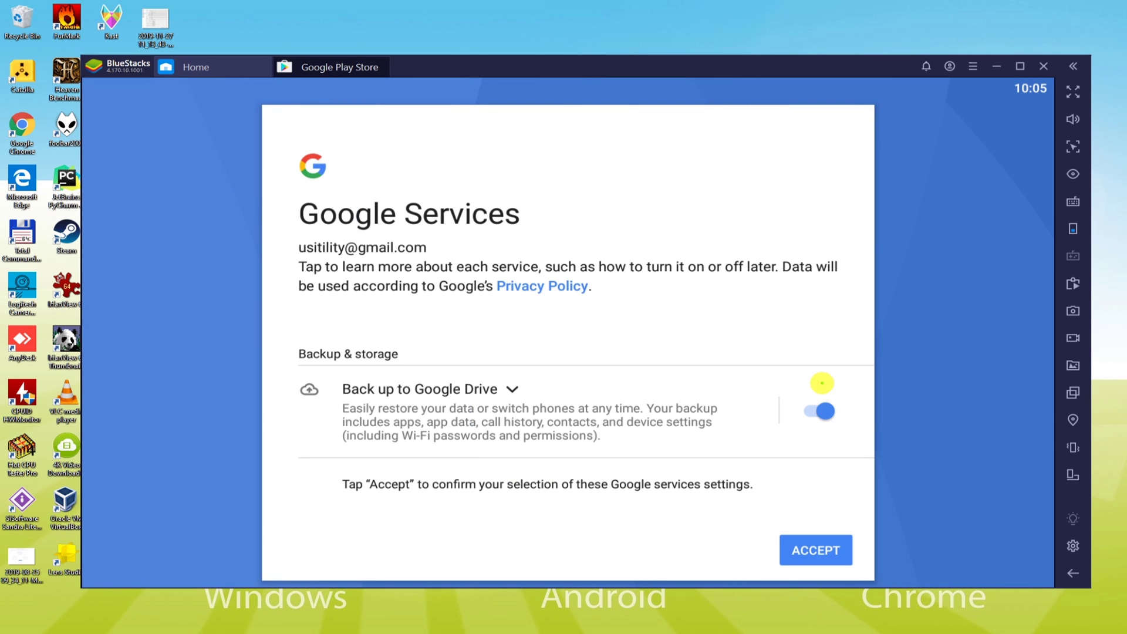
pyautogui.moveTo(822, 383)
pyautogui.mouseDown()
pyautogui.moveTo(806, 421)
pyautogui.moveTo(822, 390)
pyautogui.mouseUp()
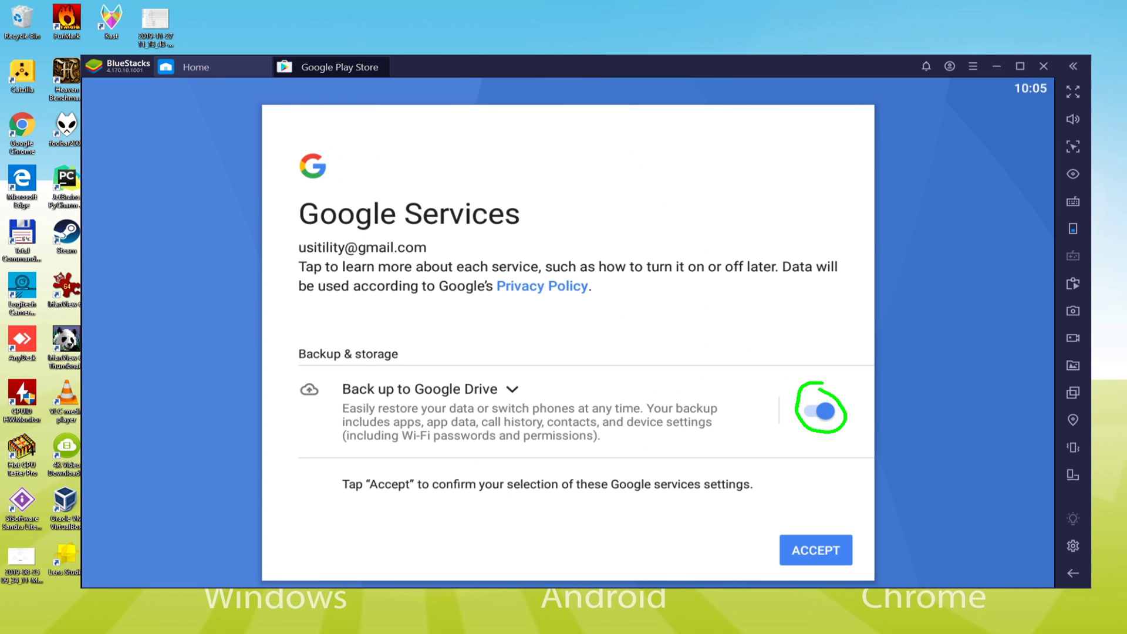
pyautogui.press('Escape')
pyautogui.click(824, 411)
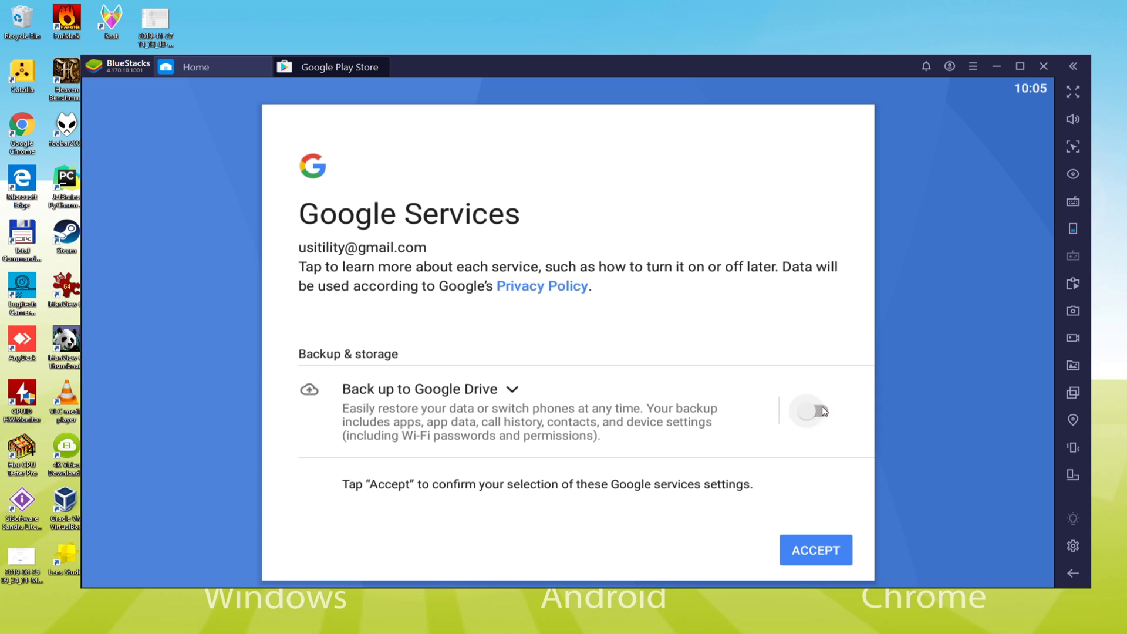
pyautogui.click(817, 558)
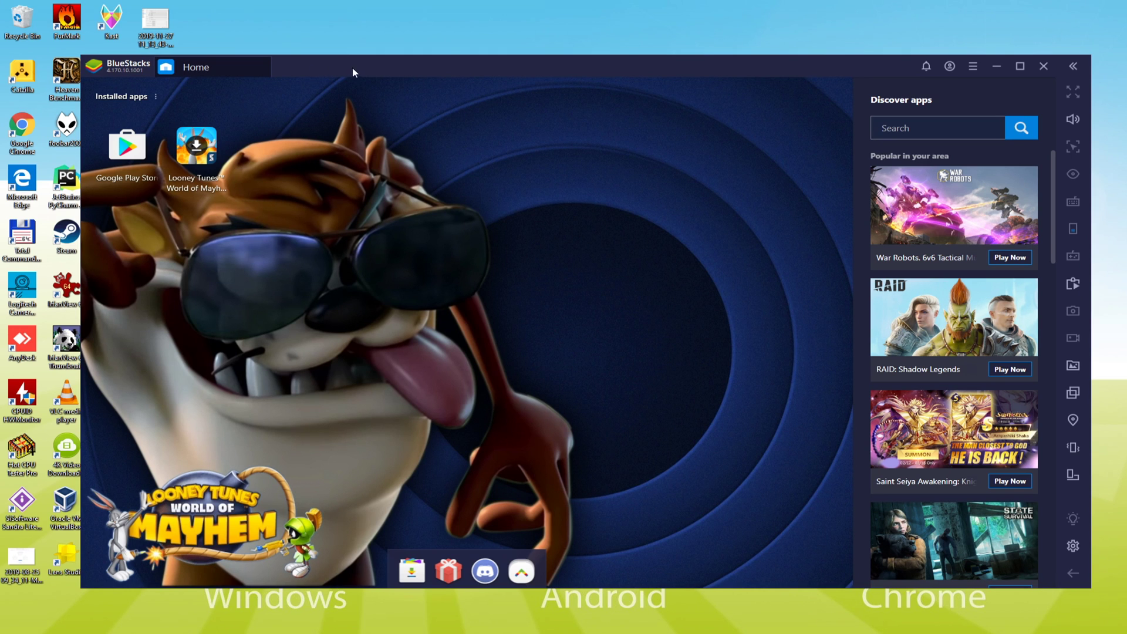
# - Install Looney Tunes World of Mayhem from its Google Play page, then close the store page
pyautogui.moveTo(352, 68); pyautogui.dragTo(446, 53)
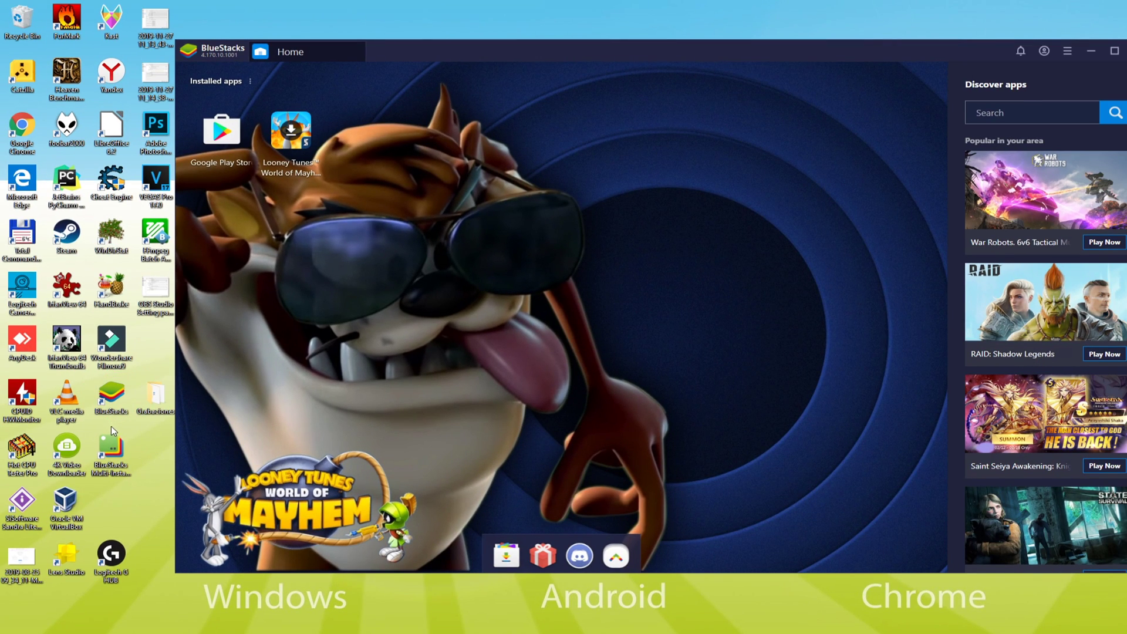
pyautogui.moveTo(470, 52); pyautogui.dragTo(390, 57)
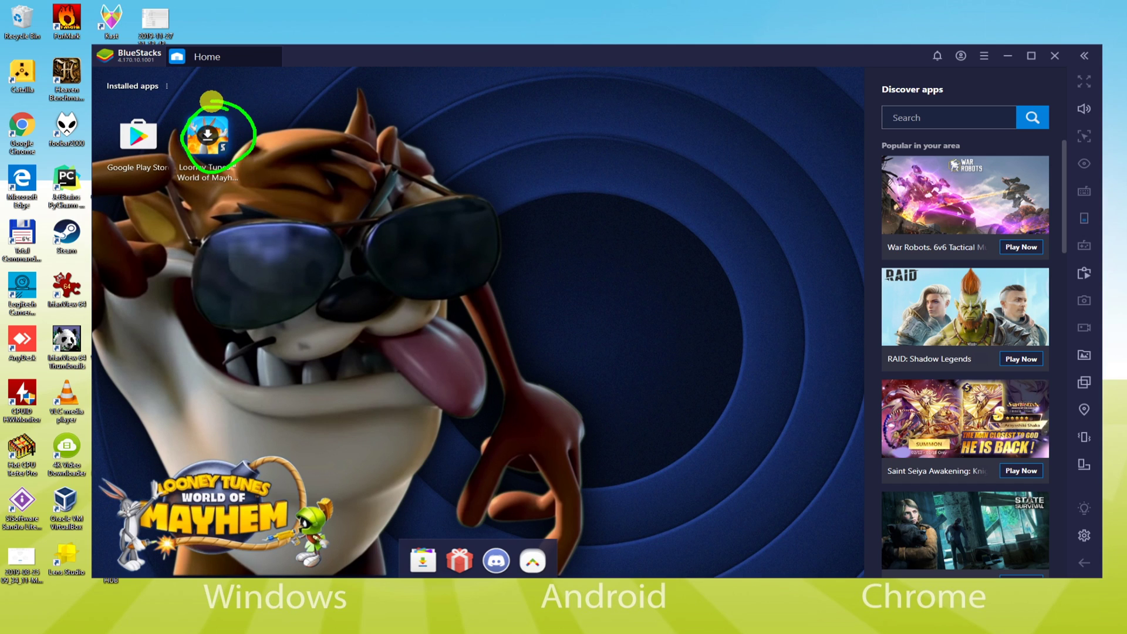
pyautogui.click(219, 144)
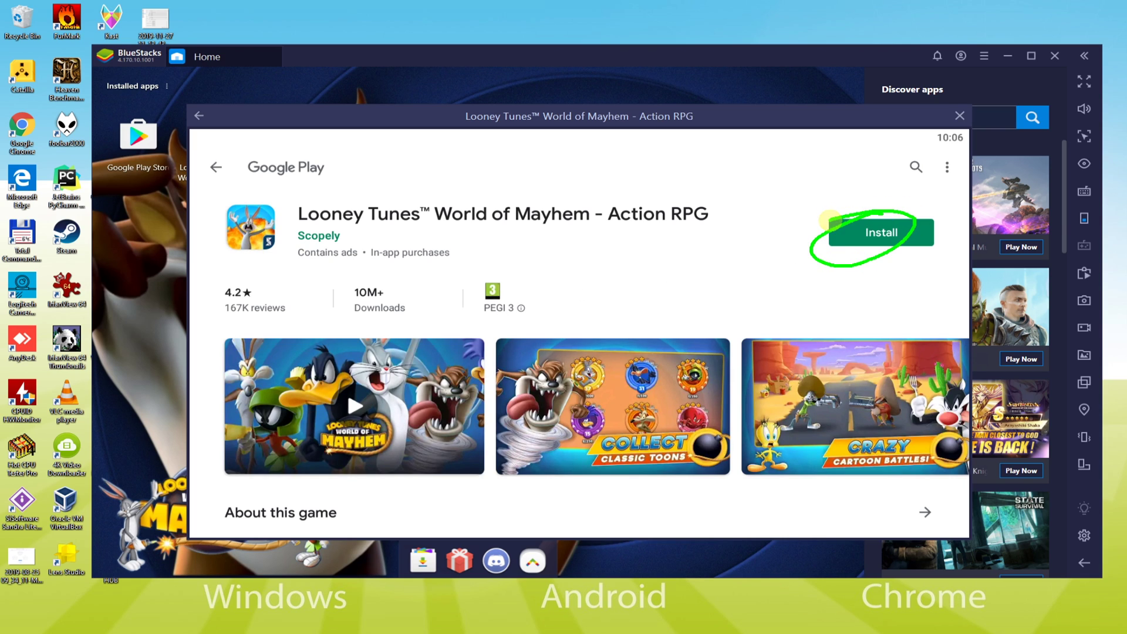
pyautogui.click(884, 232)
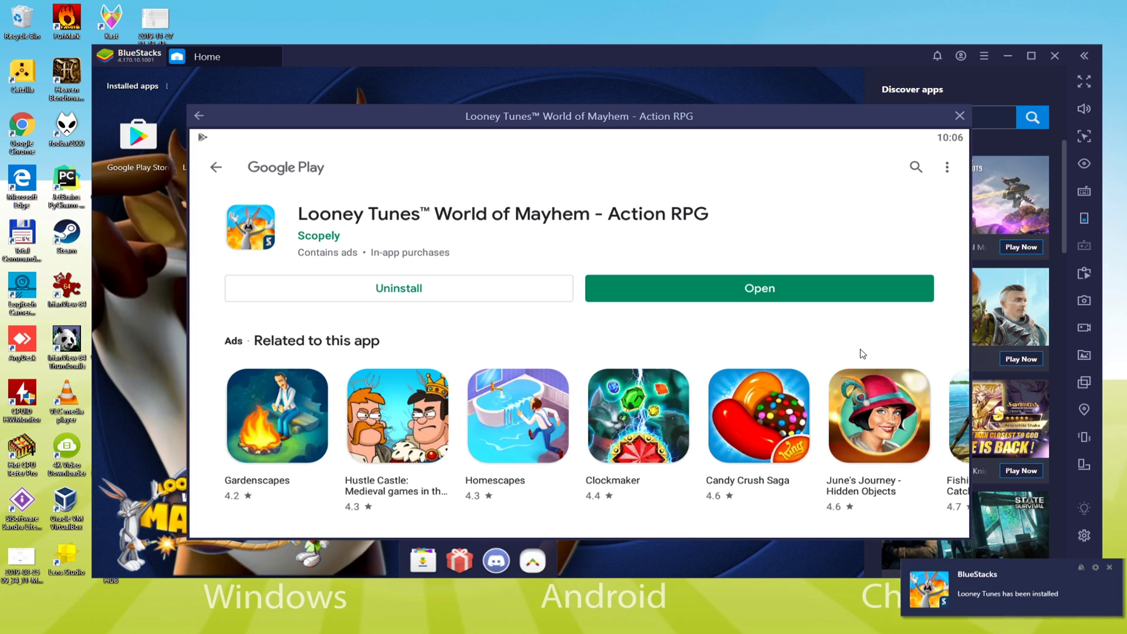
pyautogui.click(961, 117)
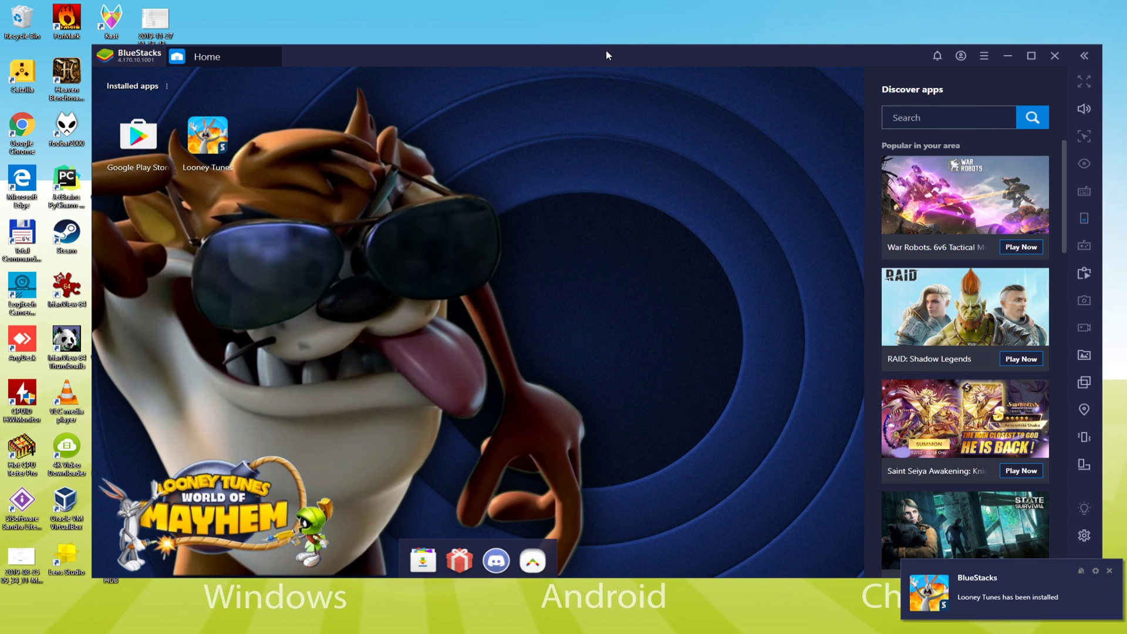
pyautogui.moveTo(606, 50); pyautogui.dragTo(696, 34)
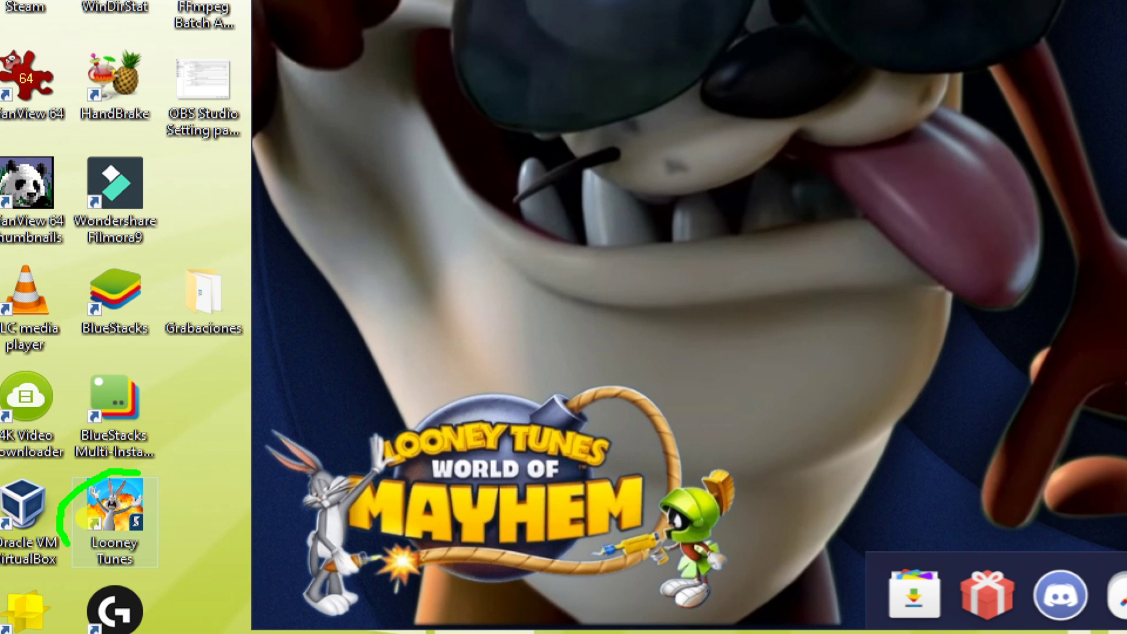
pyautogui.moveTo(79, 519)
pyautogui.mouseDown()
pyautogui.moveTo(170, 543)
pyautogui.moveTo(107, 473)
pyautogui.mouseUp()
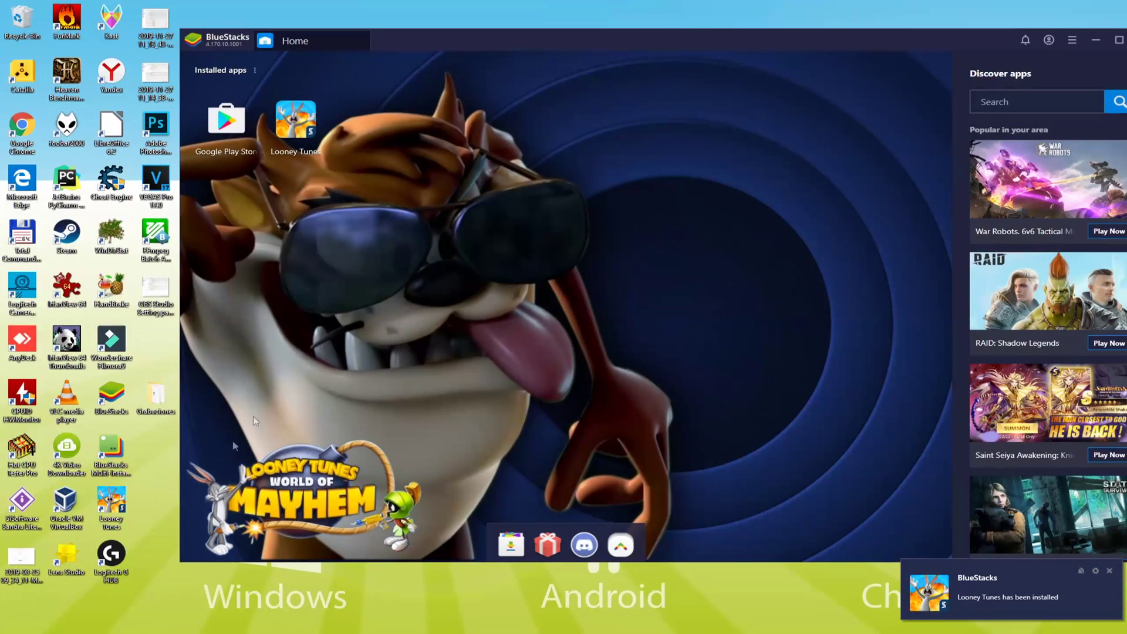
pyautogui.moveTo(661, 41); pyautogui.dragTo(576, 43)
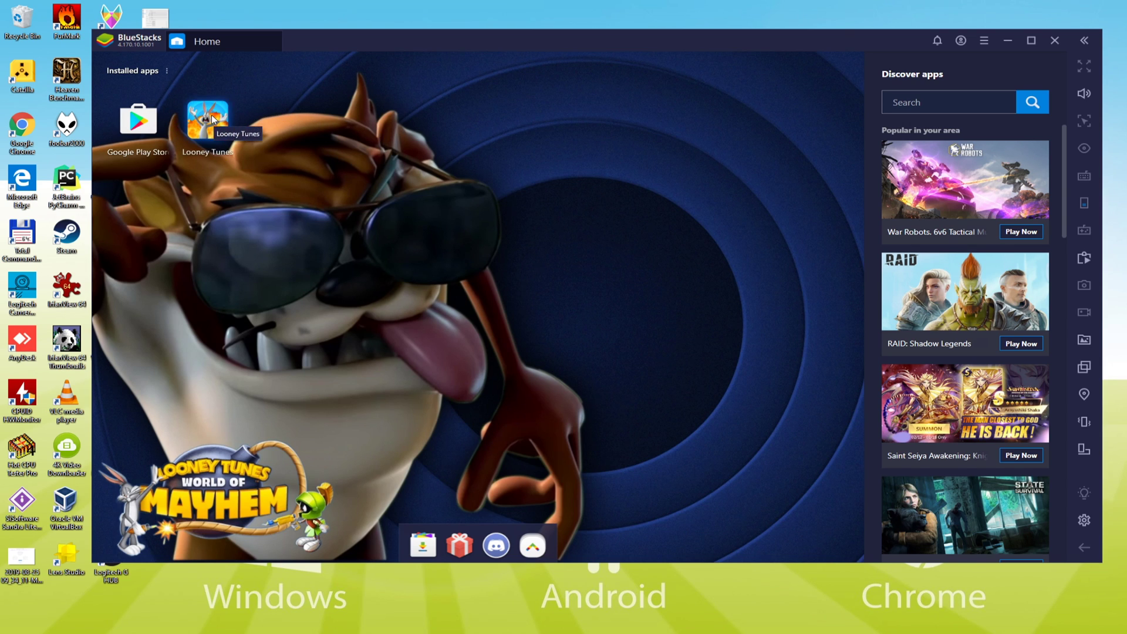
# - Launch Looney Tunes World of Mayhem from Installed apps and maximize its window
pyautogui.click(213, 120)
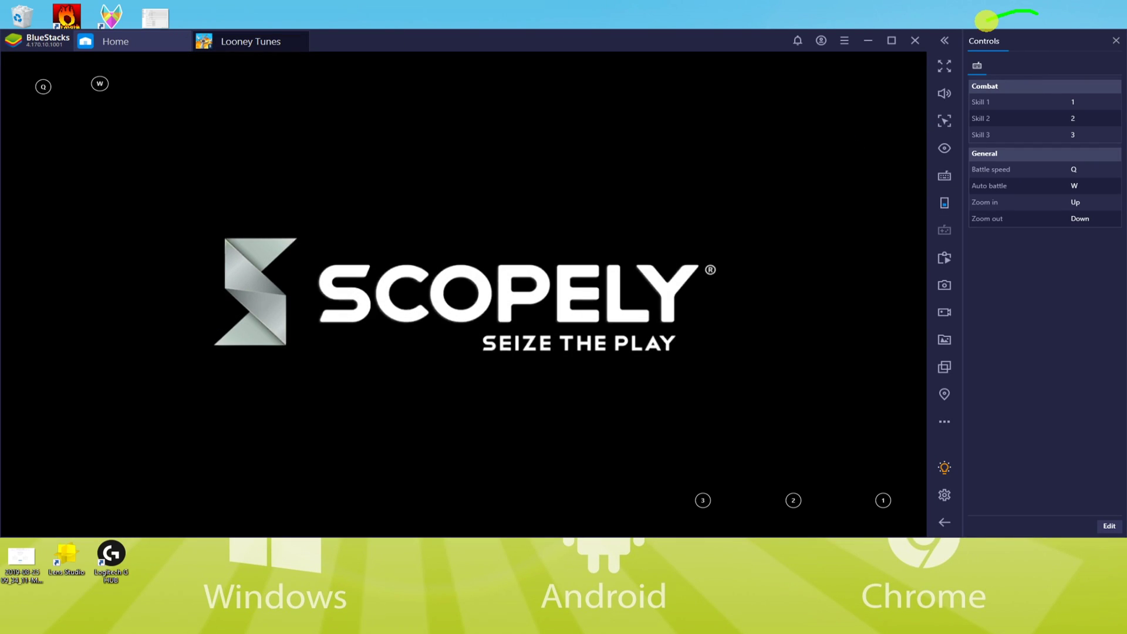
pyautogui.moveTo(986, 21)
pyautogui.mouseDown()
pyautogui.moveTo(1067, 254)
pyautogui.moveTo(1041, 11)
pyautogui.mouseUp()
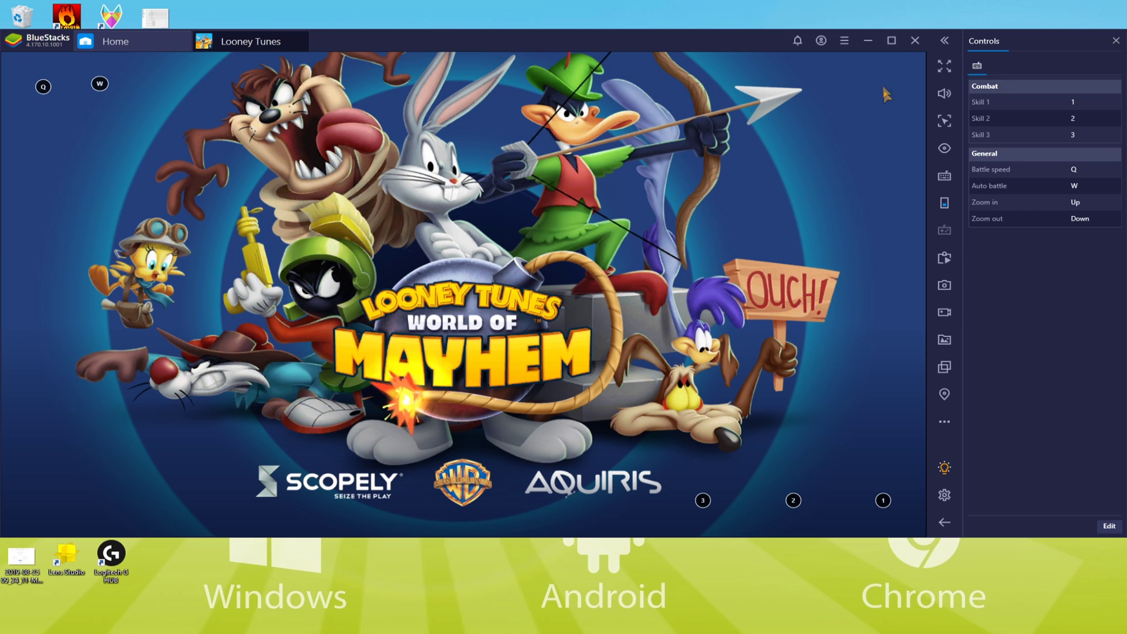
pyautogui.click(892, 40)
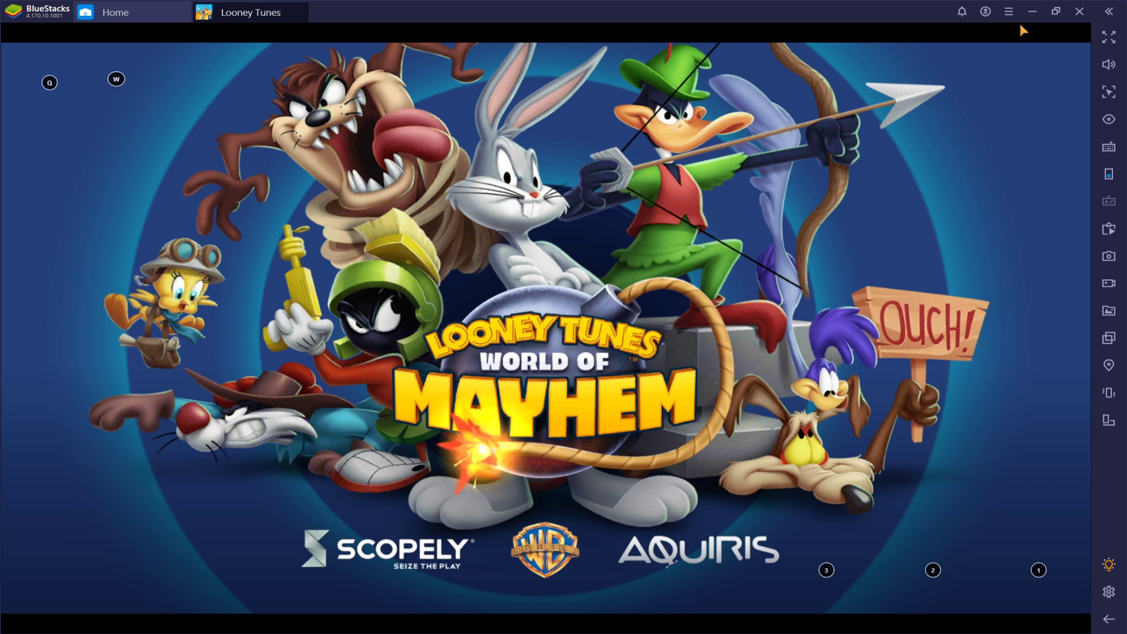
# - Restore the window, show the Controls key mappings, and exit full screen with F11
pyautogui.click(1056, 11)
pyautogui.click(943, 177)
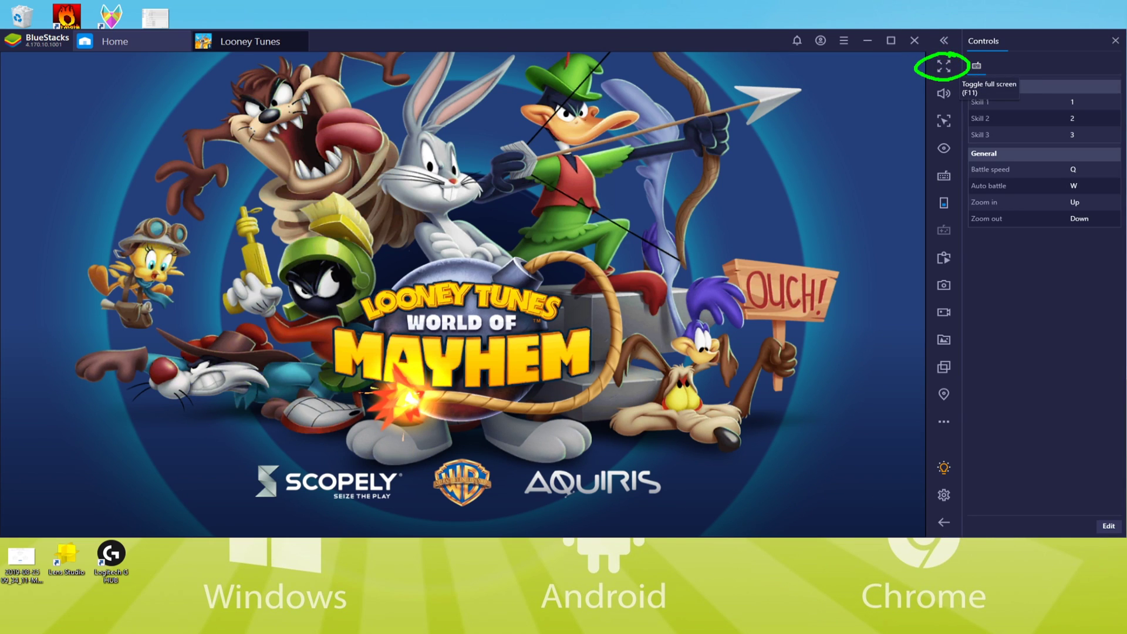
pyautogui.click(944, 66)
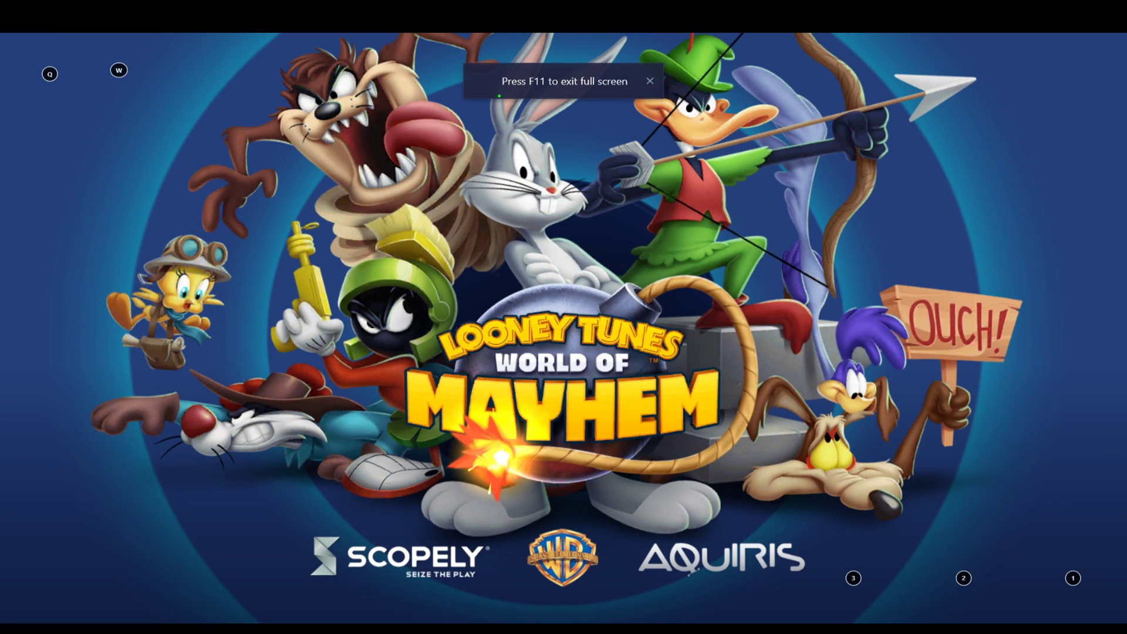
pyautogui.moveTo(500, 94); pyautogui.dragTo(610, 92)
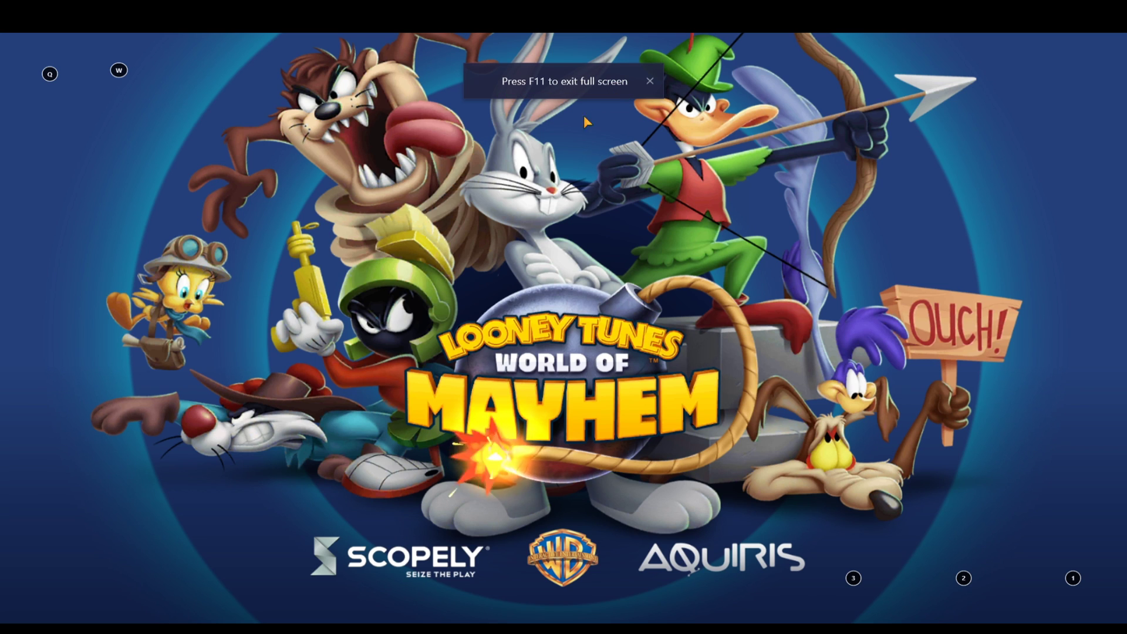
pyautogui.press('F11')
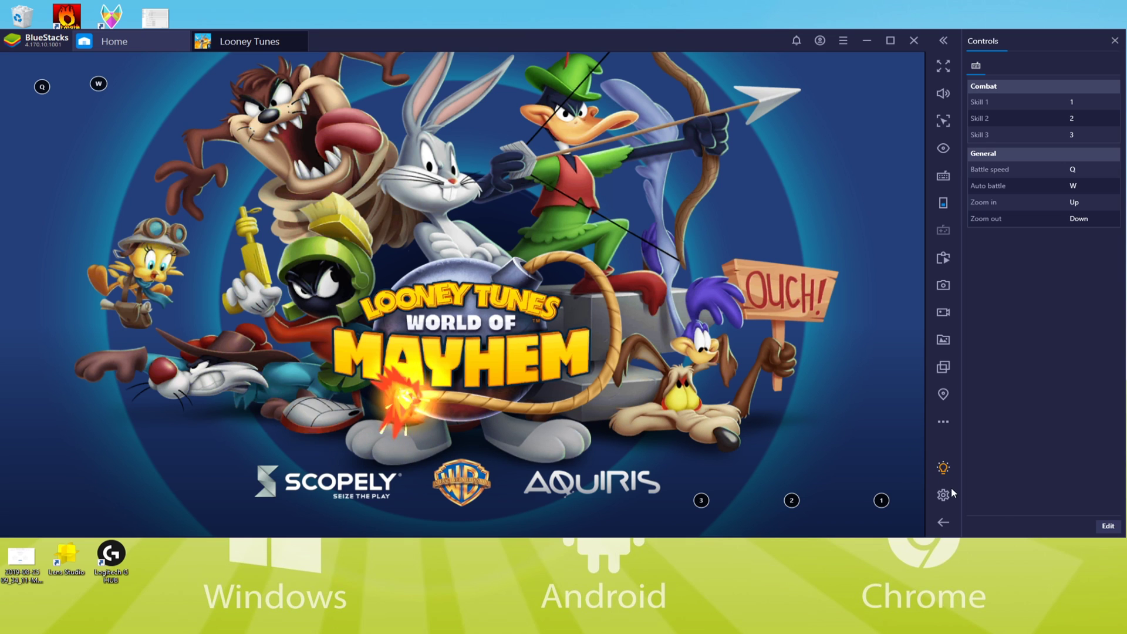
# - Start the game from its title screen and advance Bugs' forest dialogue
pyautogui.click(472, 427)
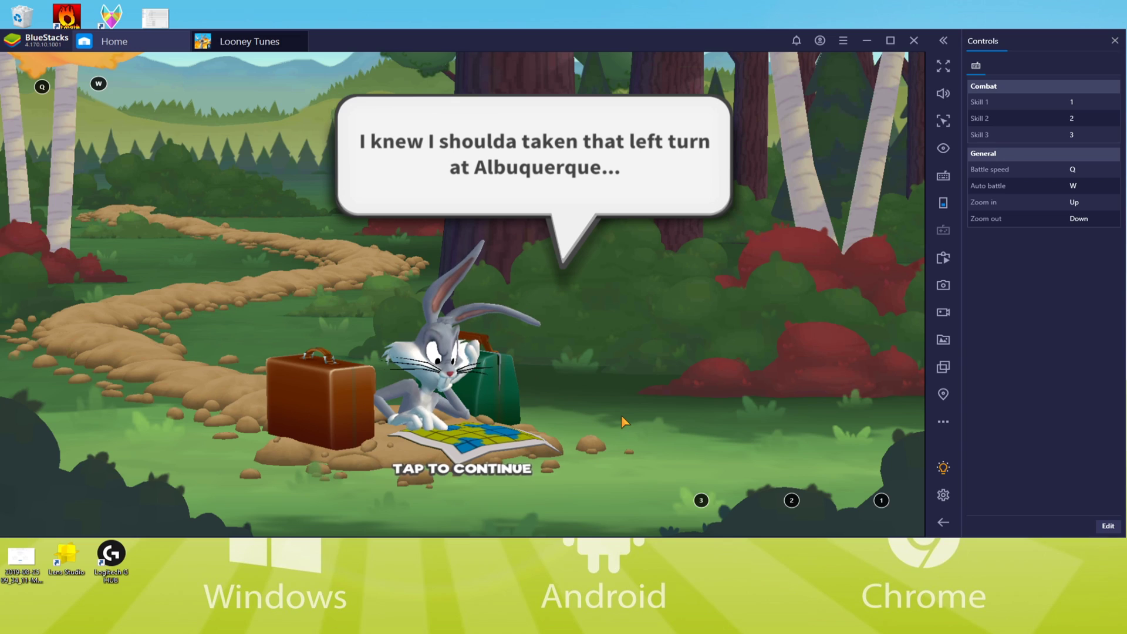
pyautogui.click(622, 414)
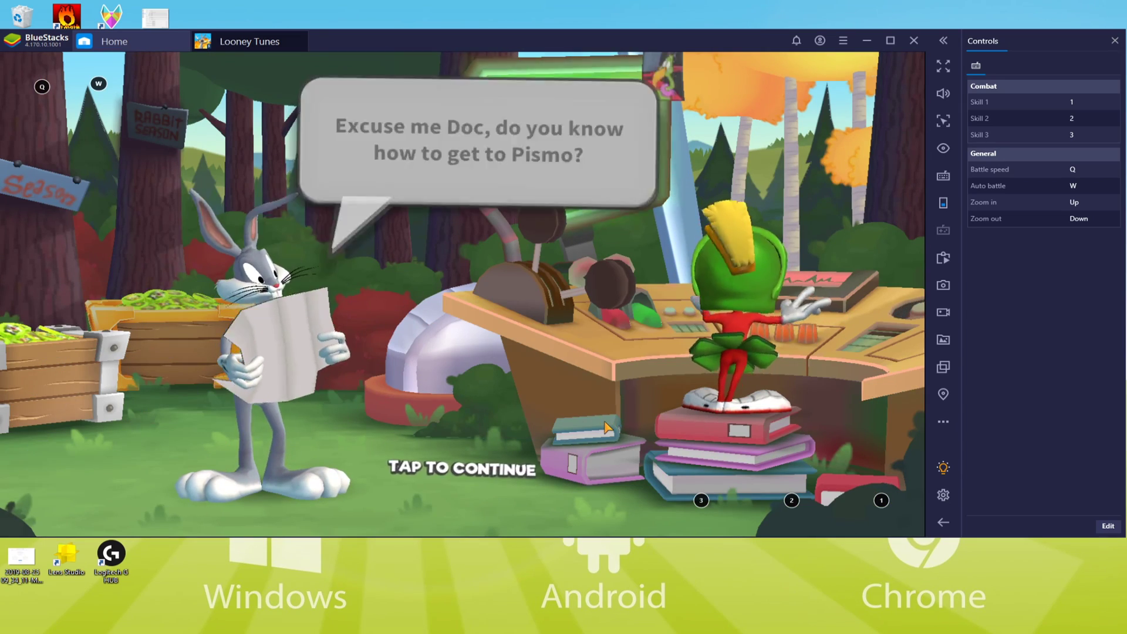
pyautogui.click(607, 427)
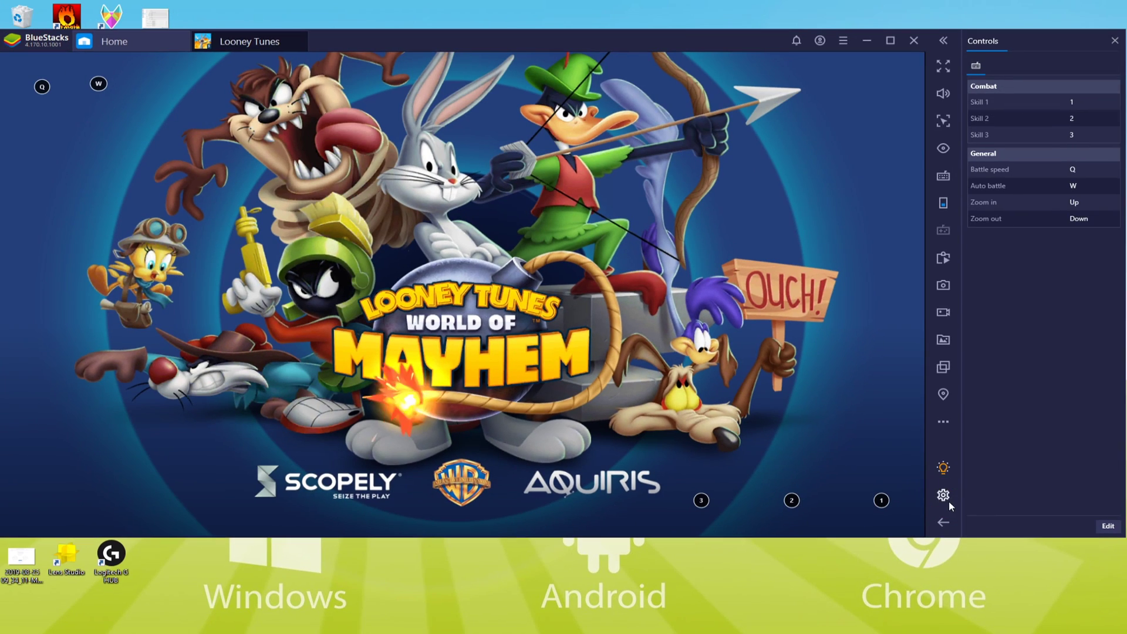
# - Confirm the language in Settings > Preferences stays English, then close Settings
pyautogui.click(940, 509)
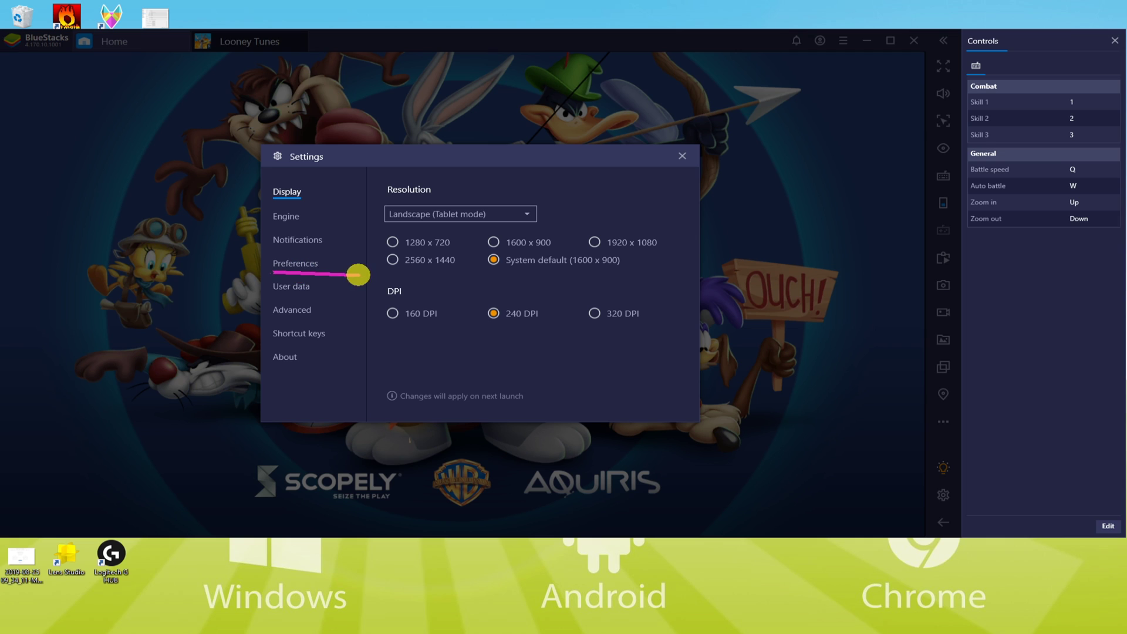
pyautogui.click(288, 263)
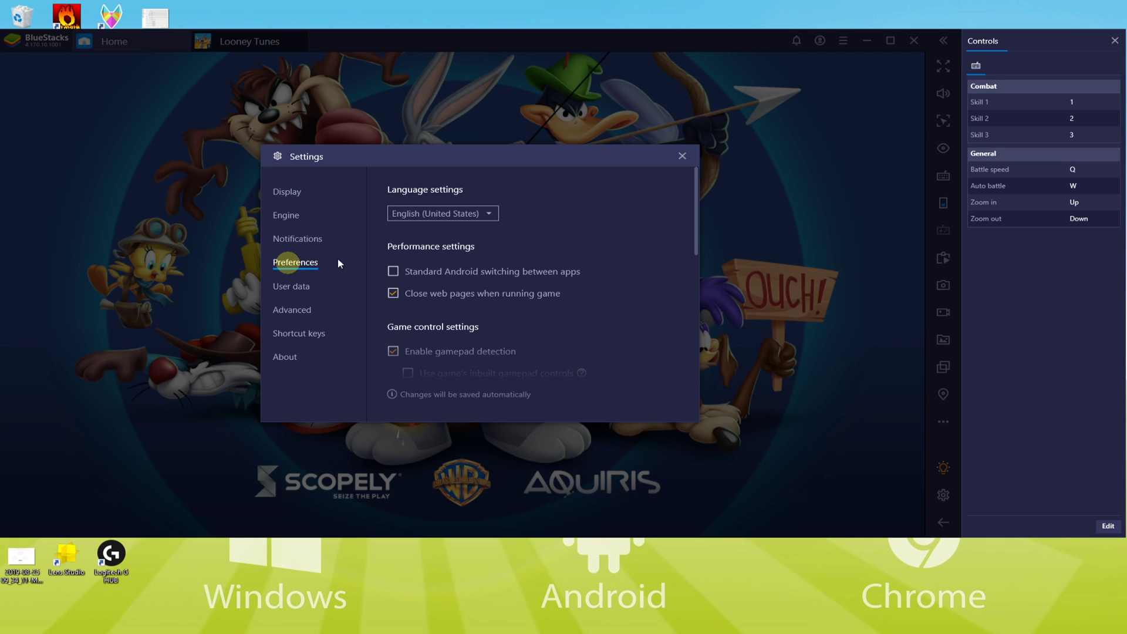
pyautogui.click(434, 216)
pyautogui.click(605, 211)
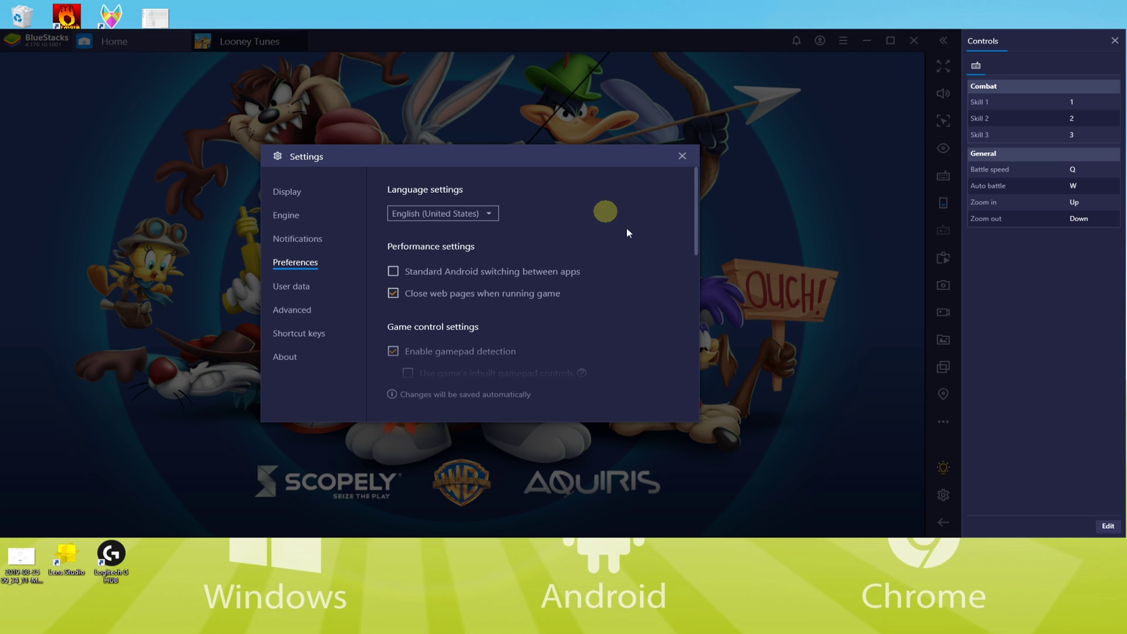
pyautogui.click(682, 156)
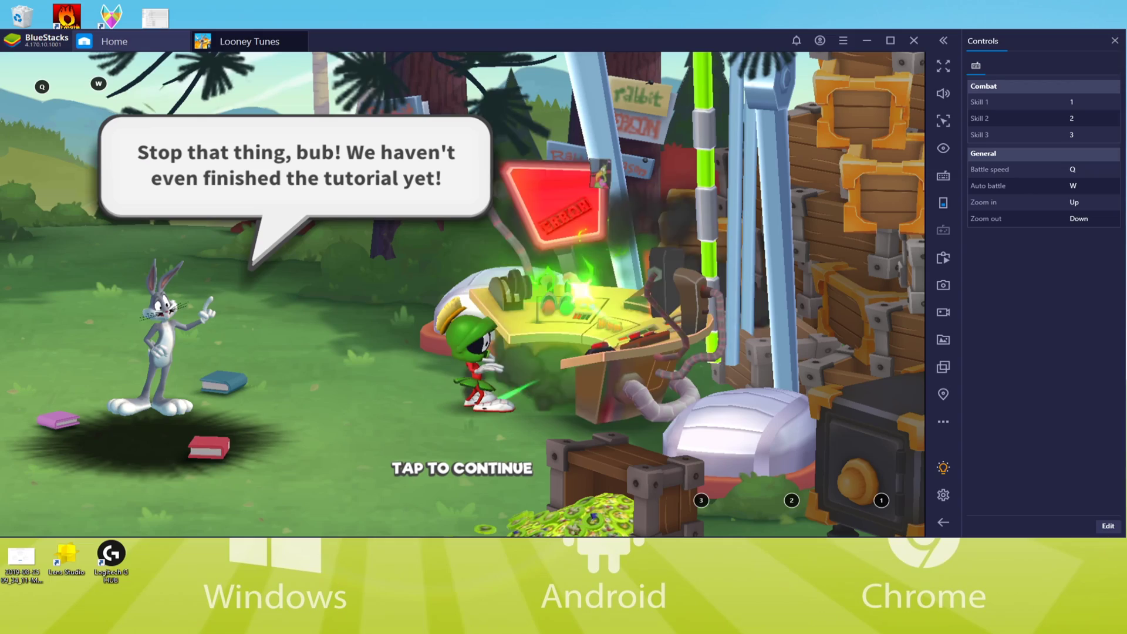
# - Advance the tutorial past Bugs' "Oh, dear." line to the sparking control panel close-up
pyautogui.click(524, 446)
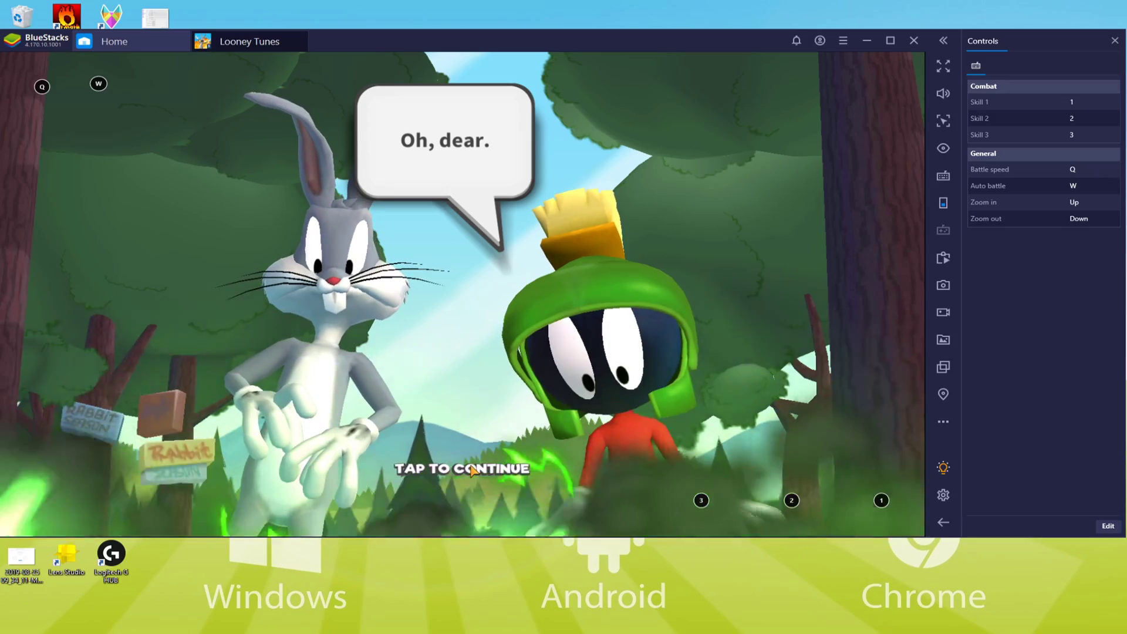
pyautogui.click(516, 464)
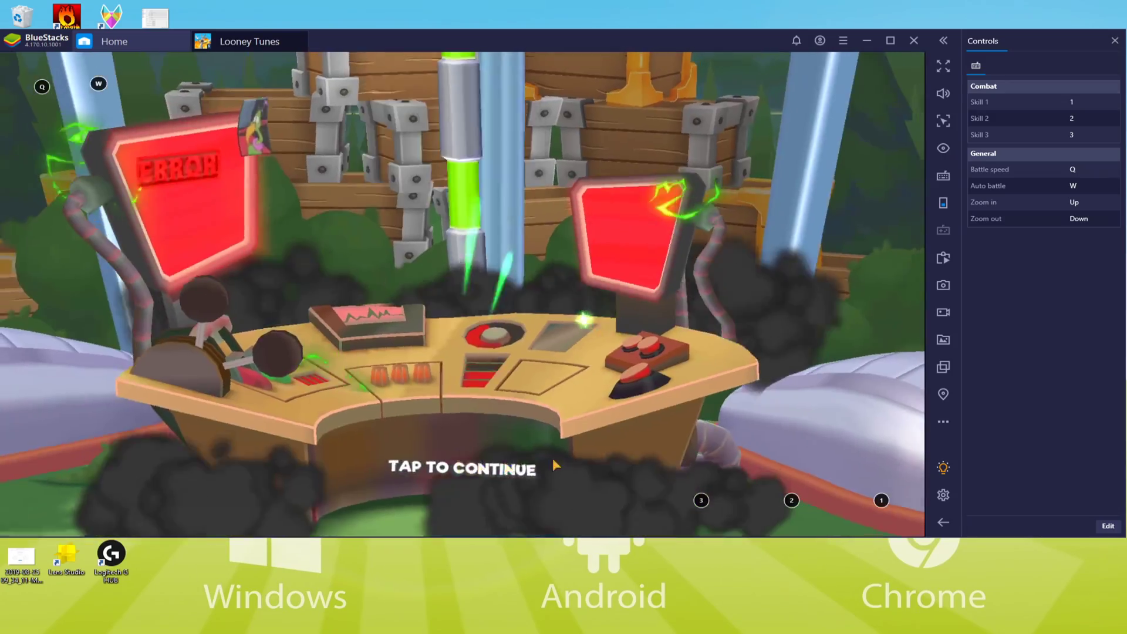